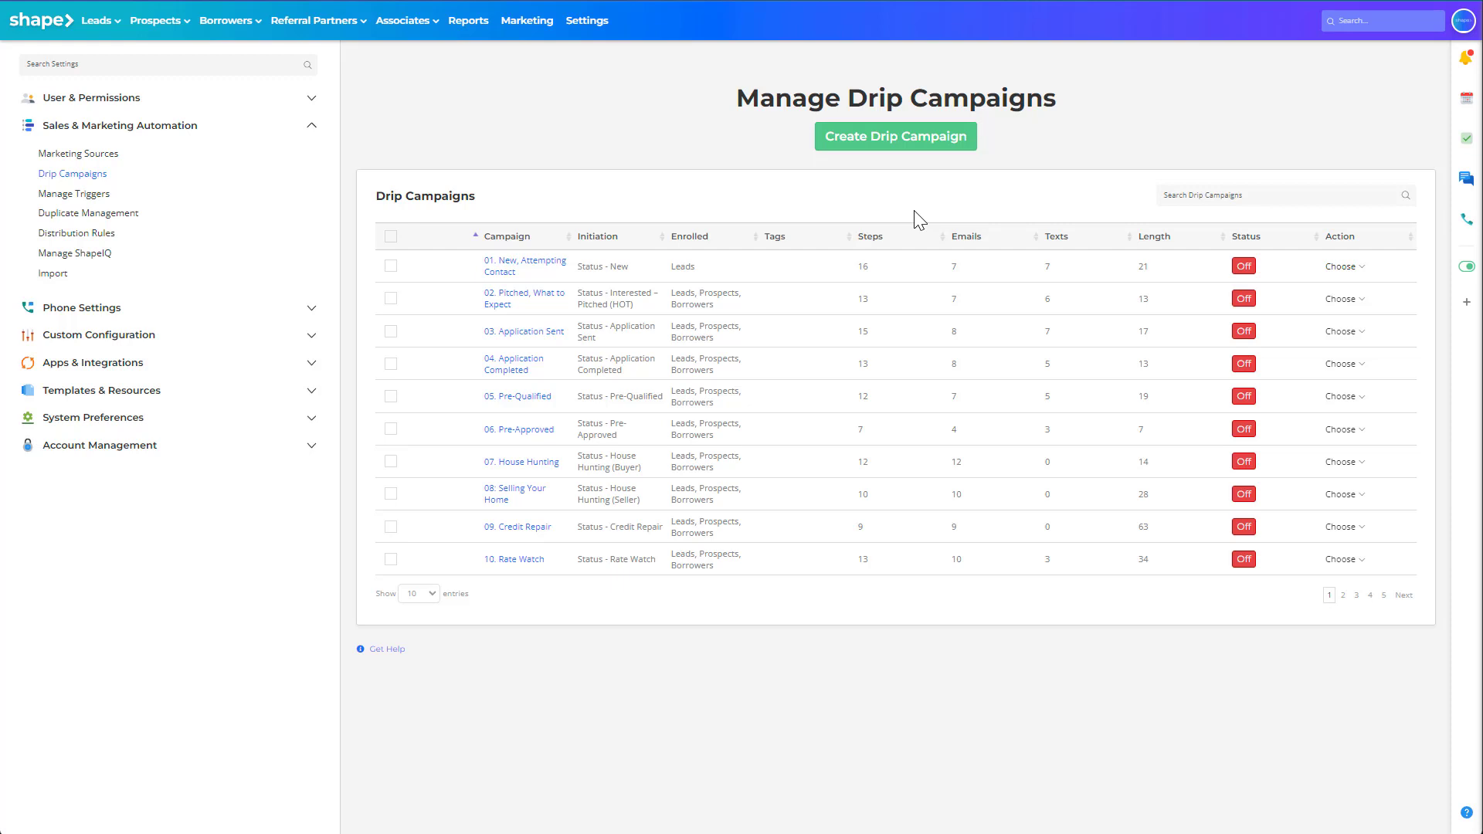
# - Duplicate the "01. New, Attempting Contact" drip campaign and open the copy for editing
pyautogui.click(1343, 267)
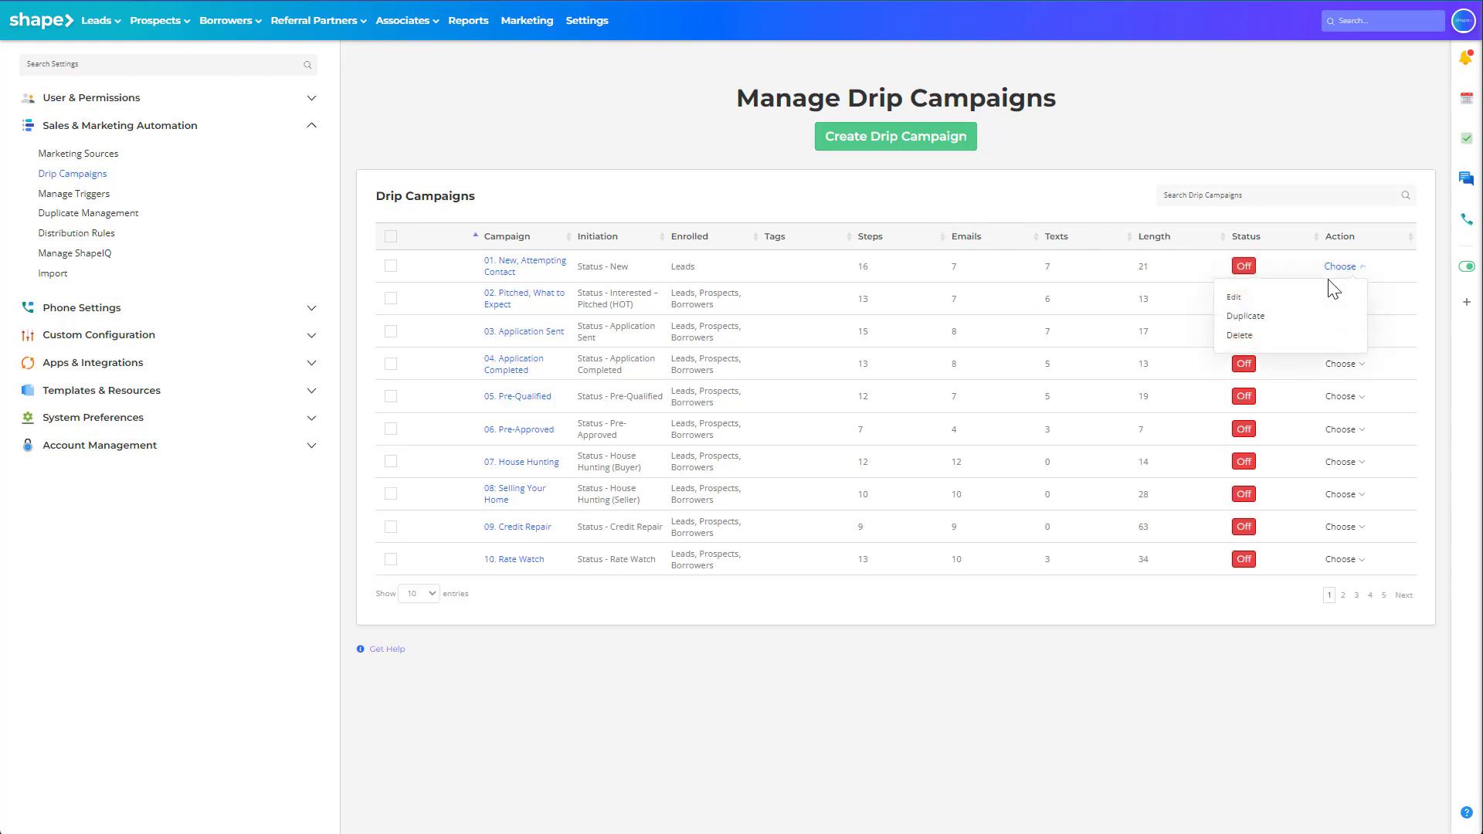
pyautogui.click(1267, 318)
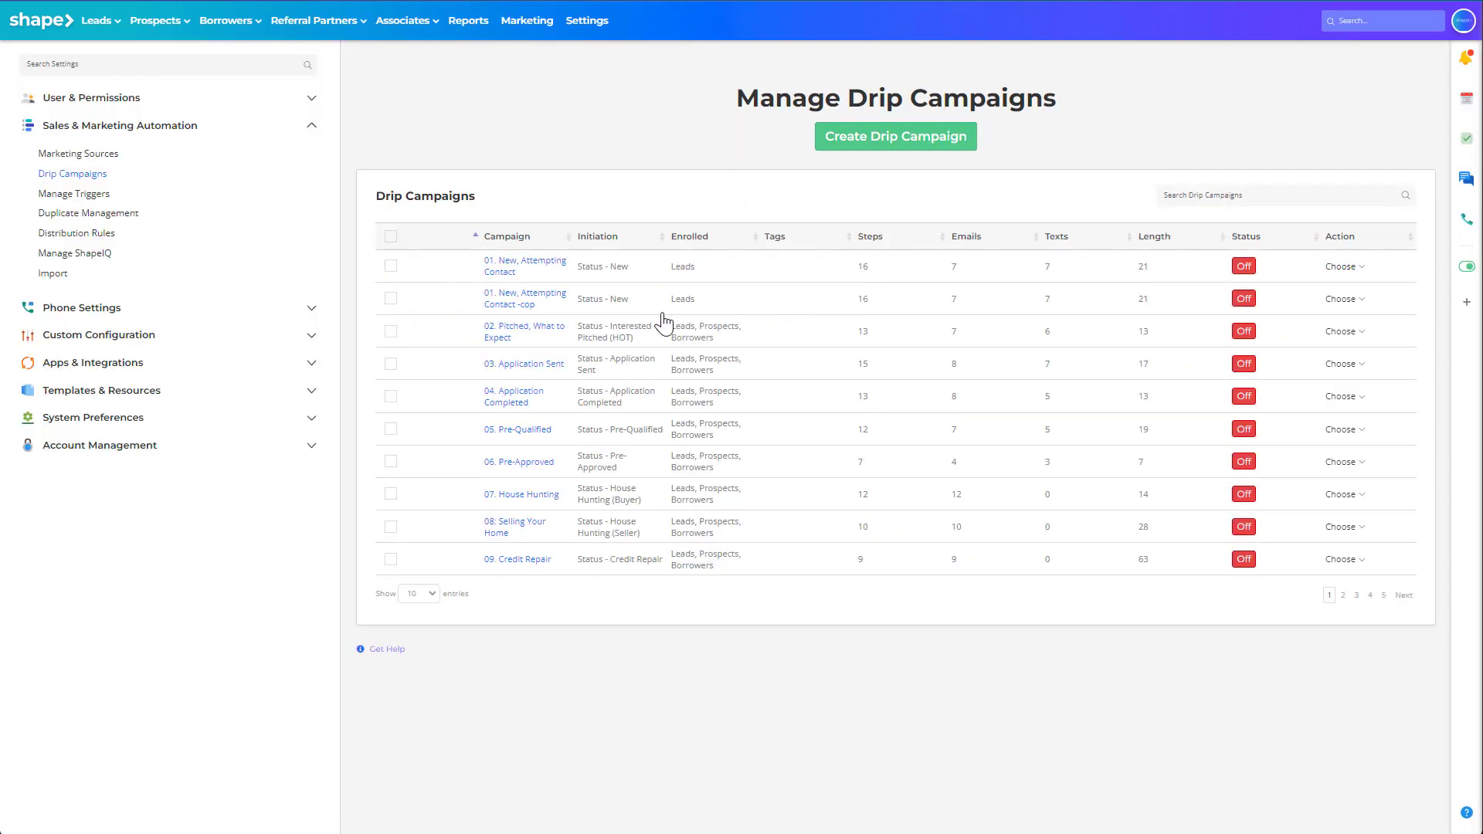
pyautogui.click(1347, 302)
pyautogui.click(1244, 334)
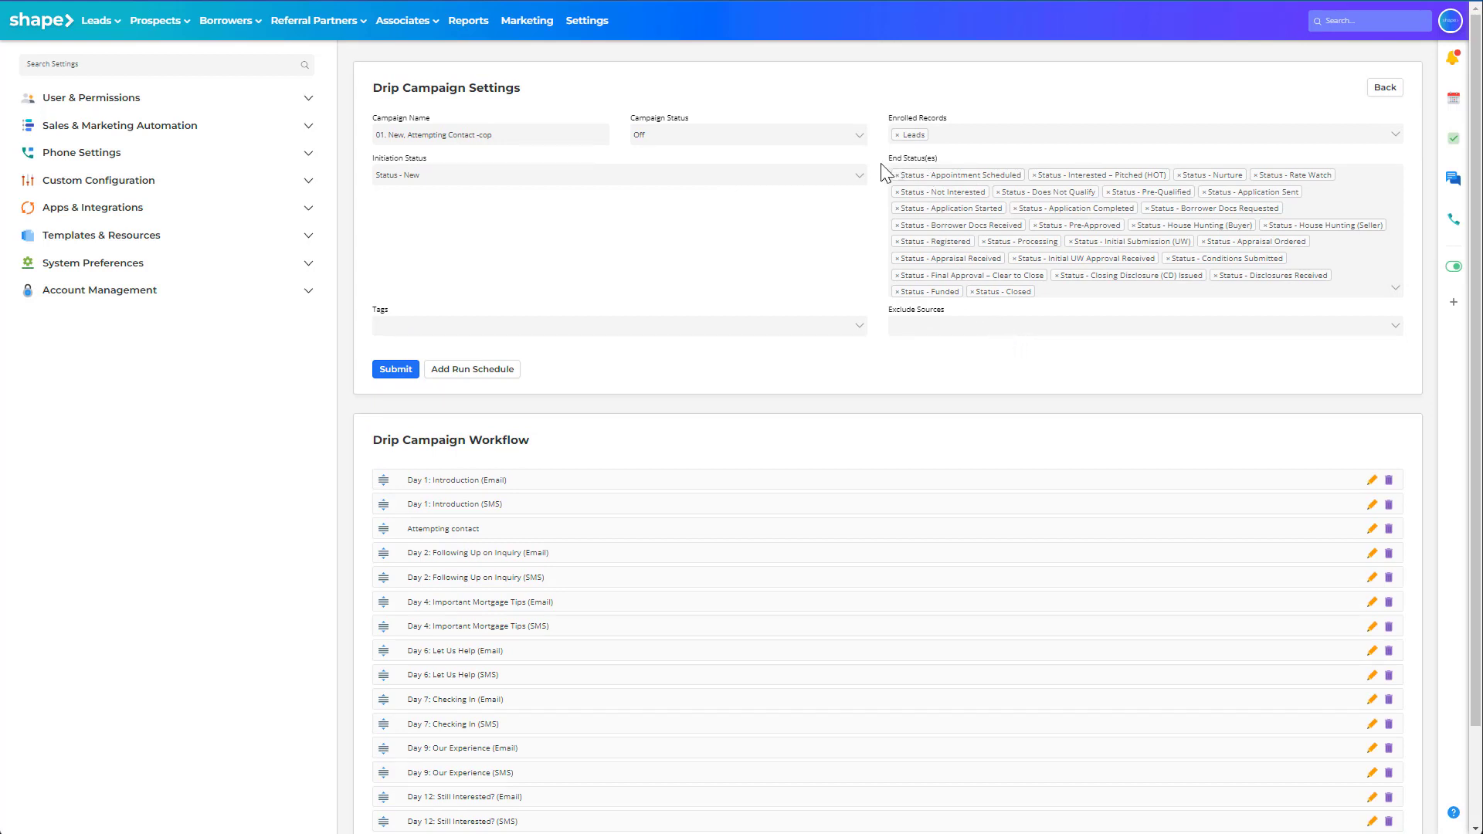
# - Review the copied campaign's workflow steps and the record types available under Enrolled Records
pyautogui.scroll(-2, 796, 352)
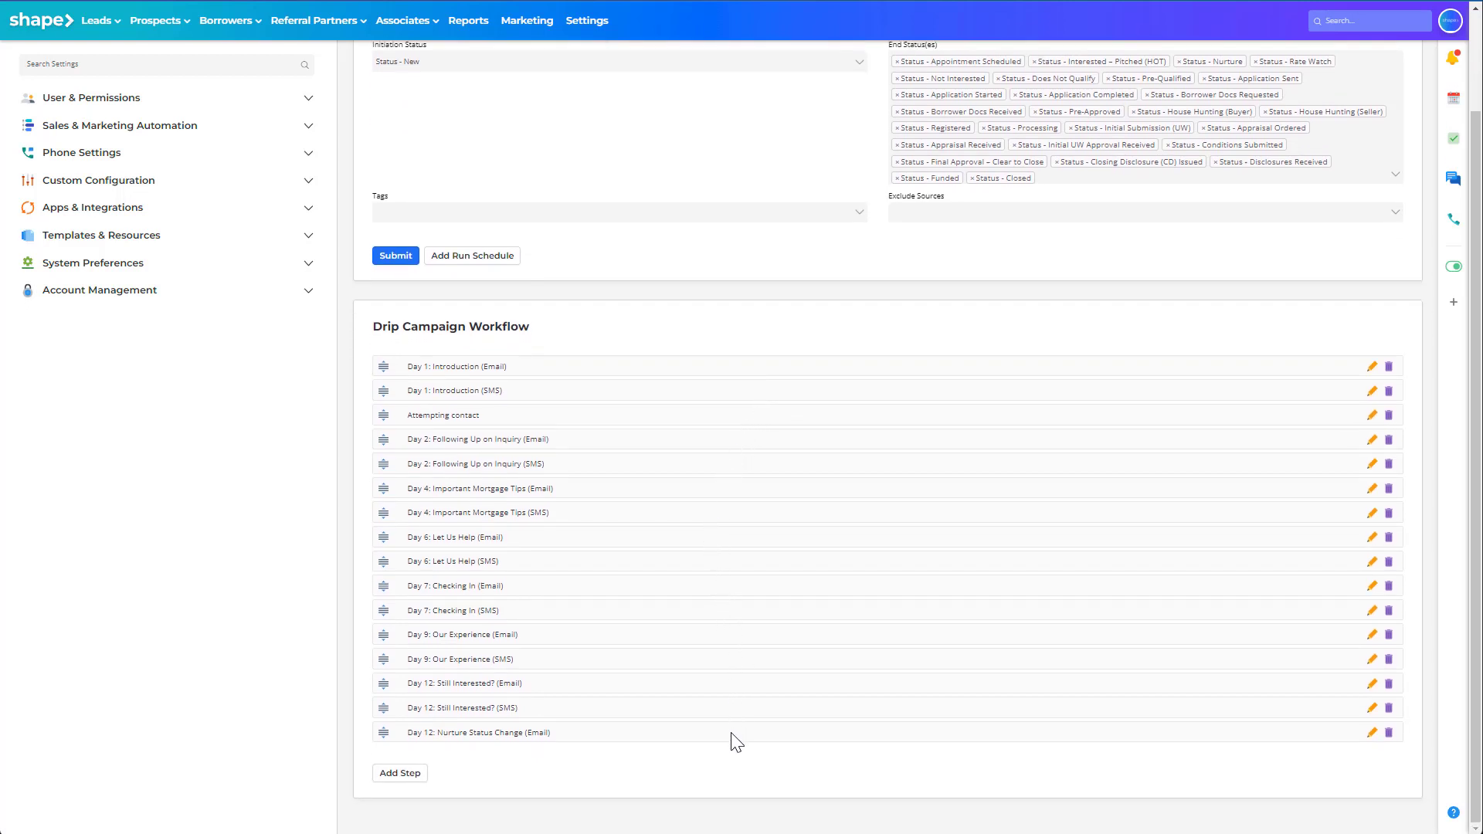
pyautogui.scroll(2, 736, 742)
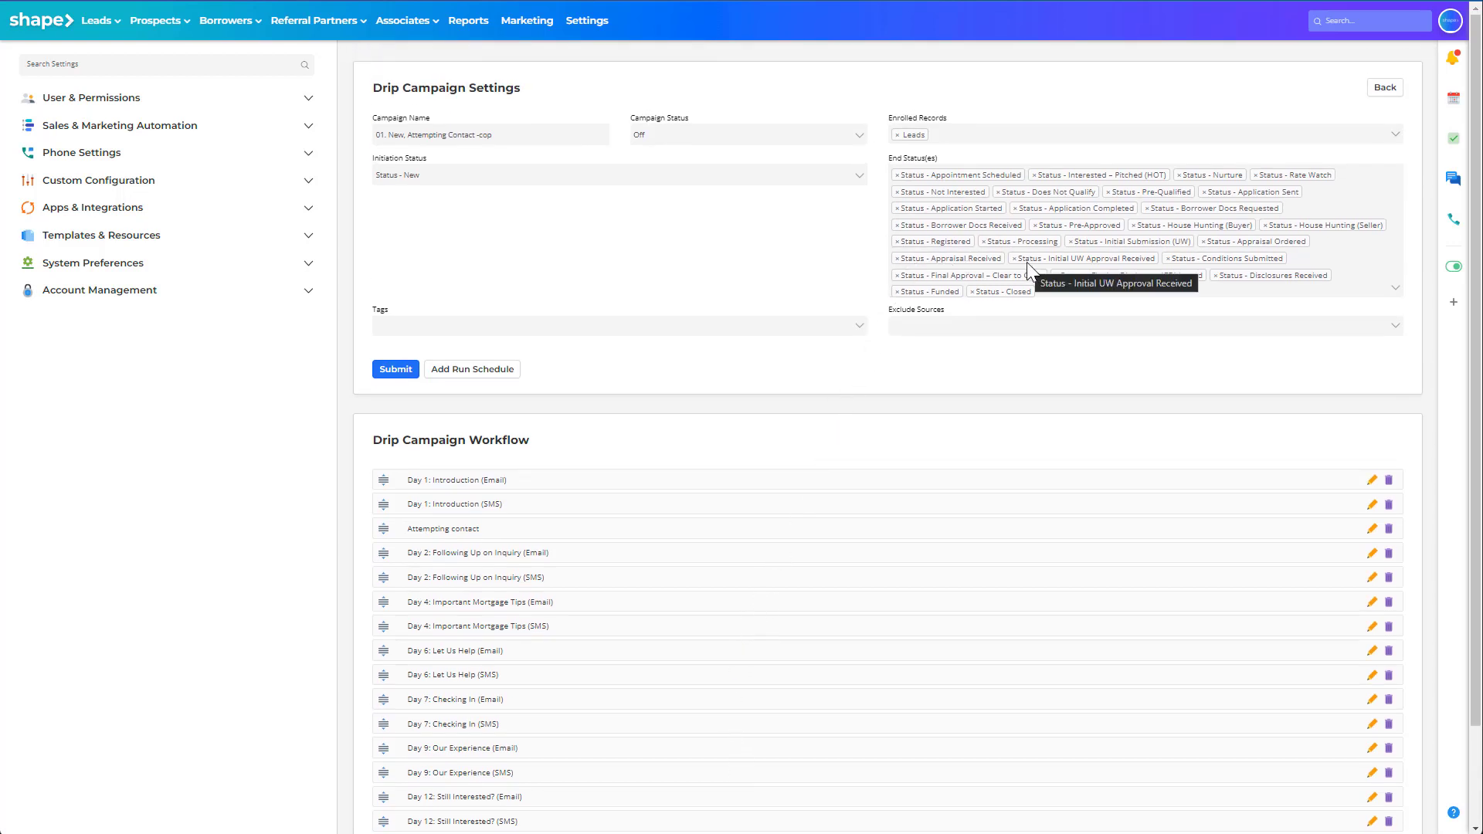
pyautogui.scroll(-2, 854, 381)
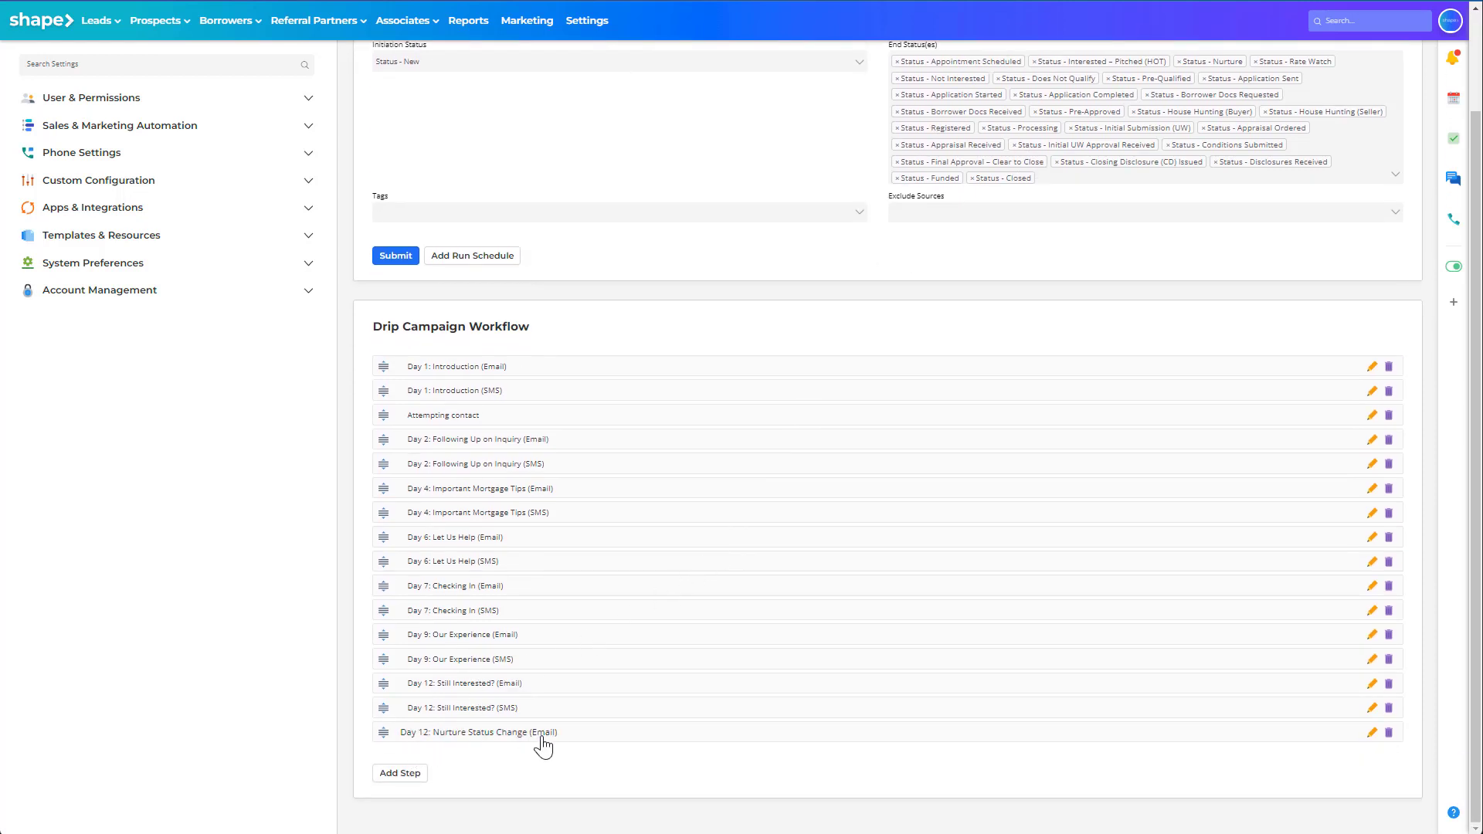
pyautogui.scroll(2, 703, 742)
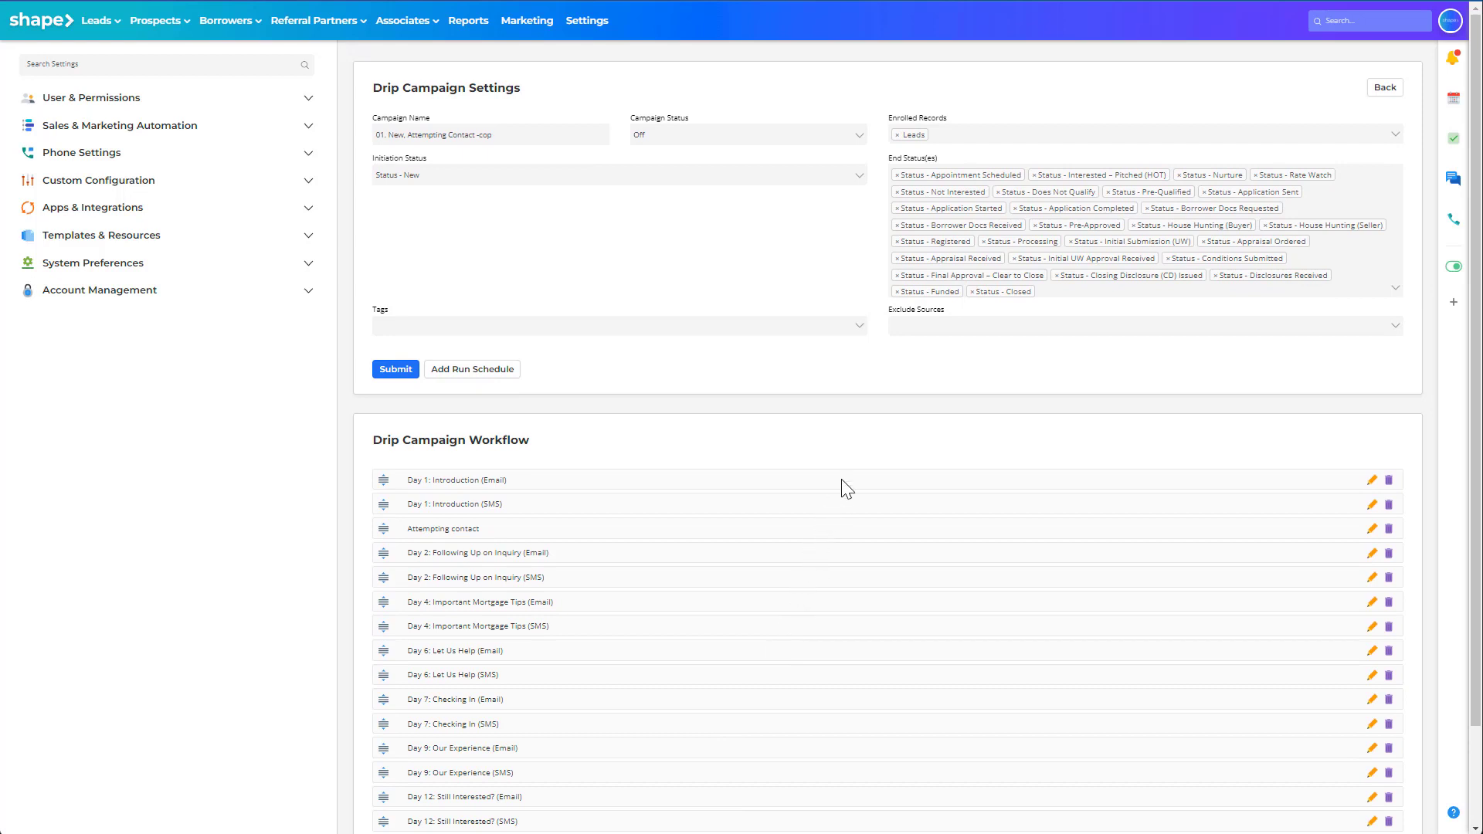
pyautogui.click(964, 147)
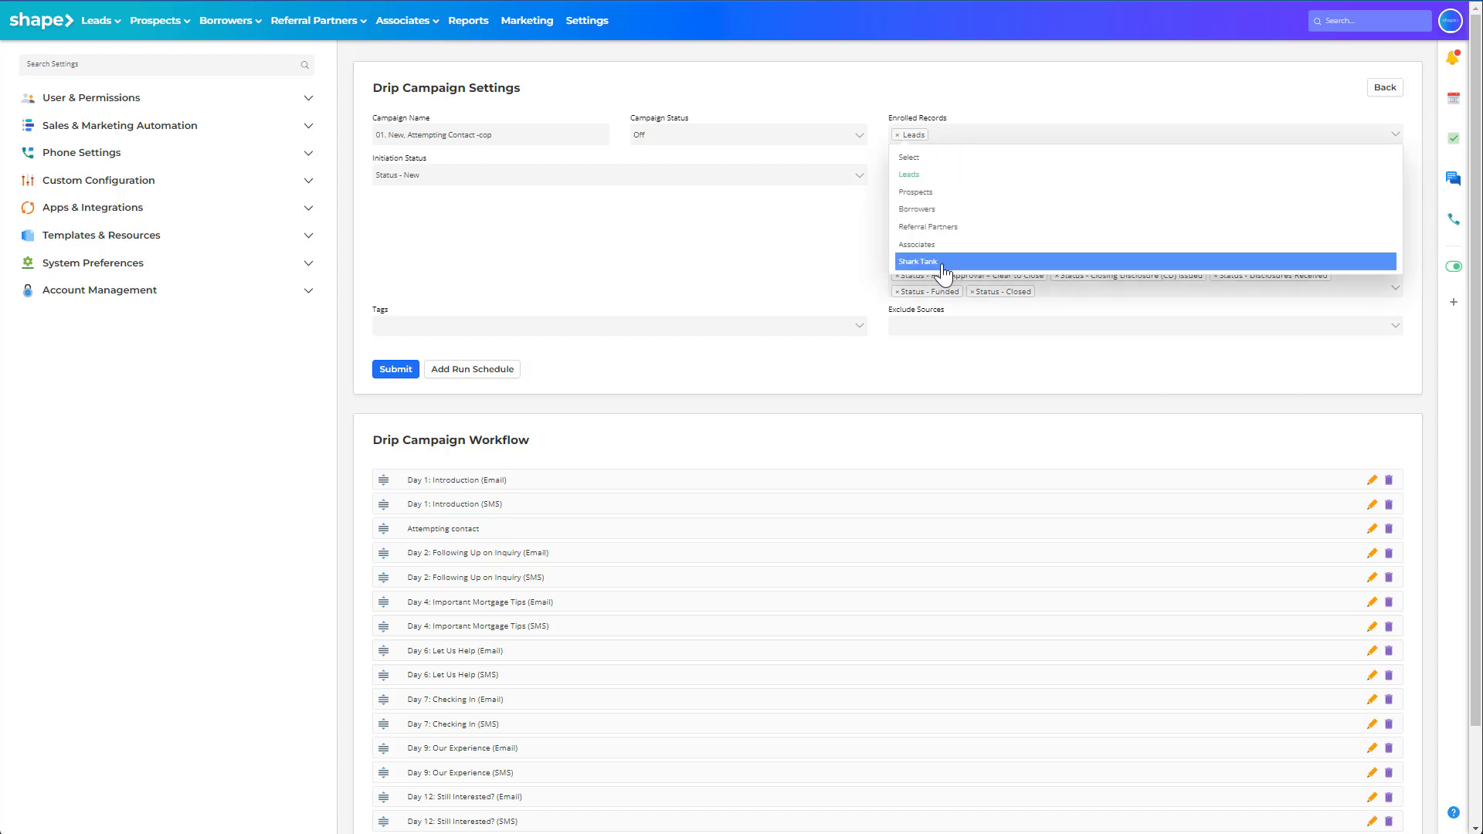
pyautogui.click(825, 243)
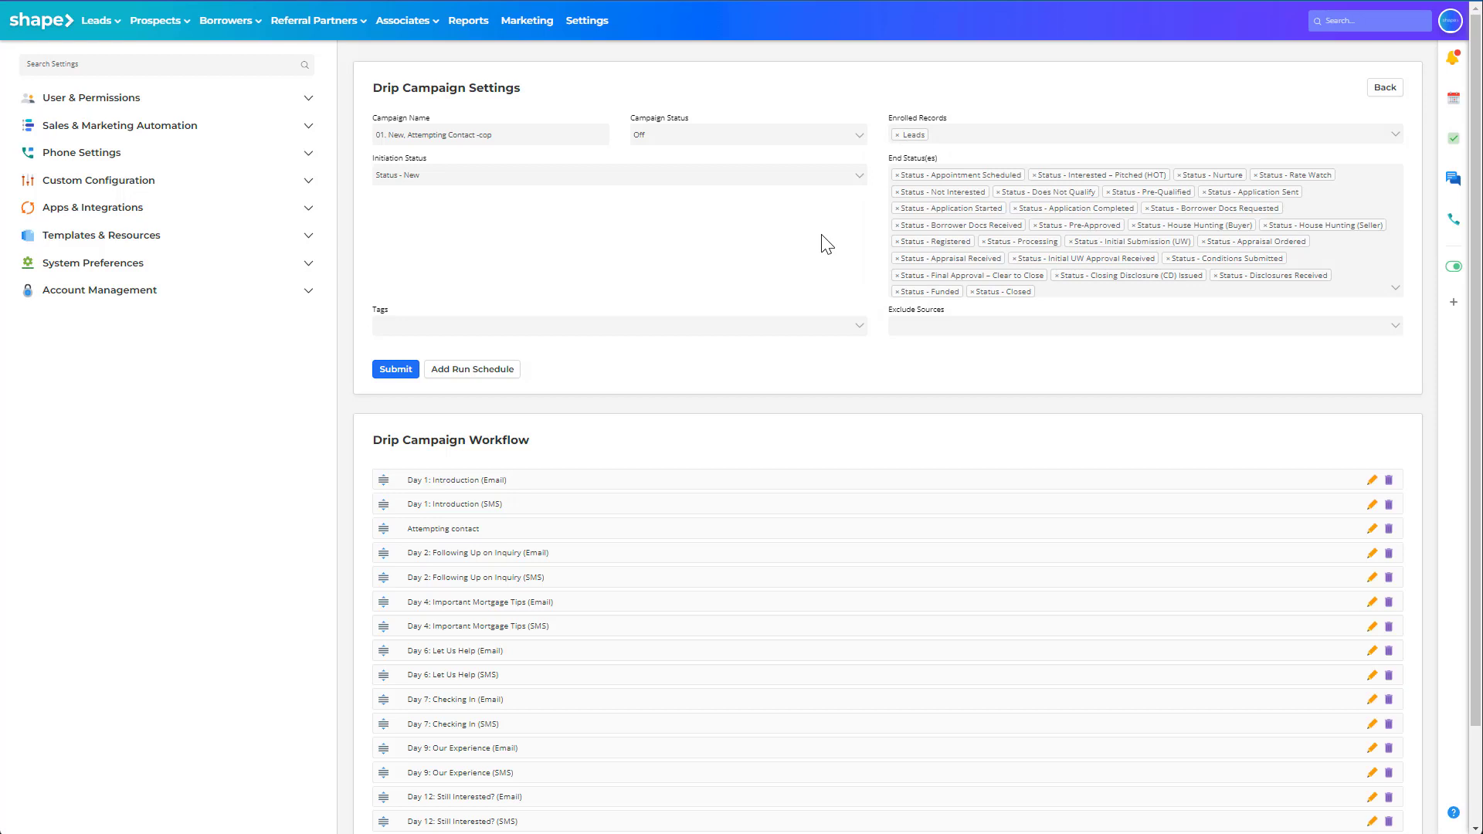
pyautogui.click(963, 147)
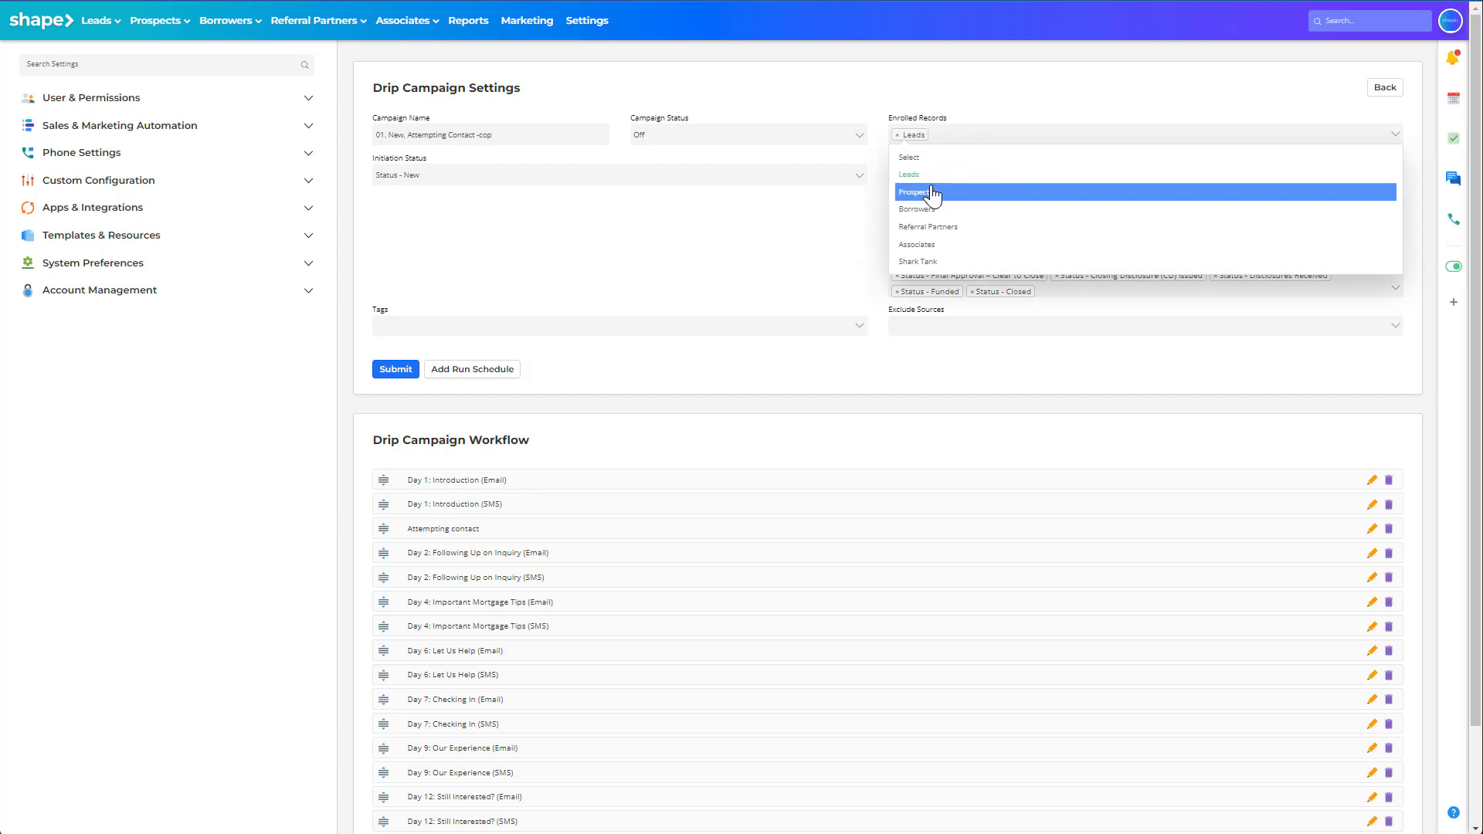
pyautogui.click(845, 217)
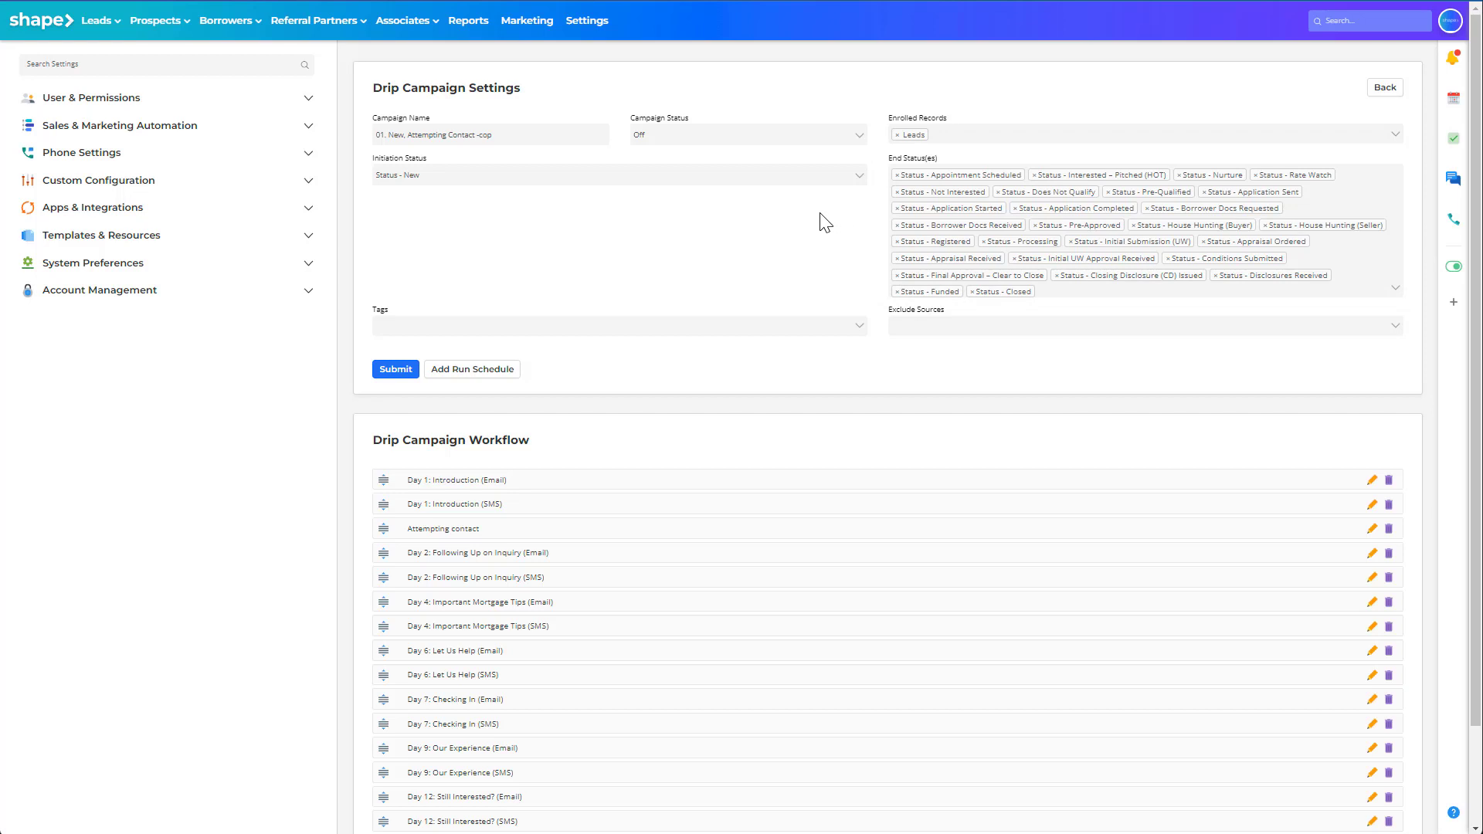
# - Examine the statuses available for starting the campaign under Initiation Status and for ending it under End Status(es)
pyautogui.click(762, 179)
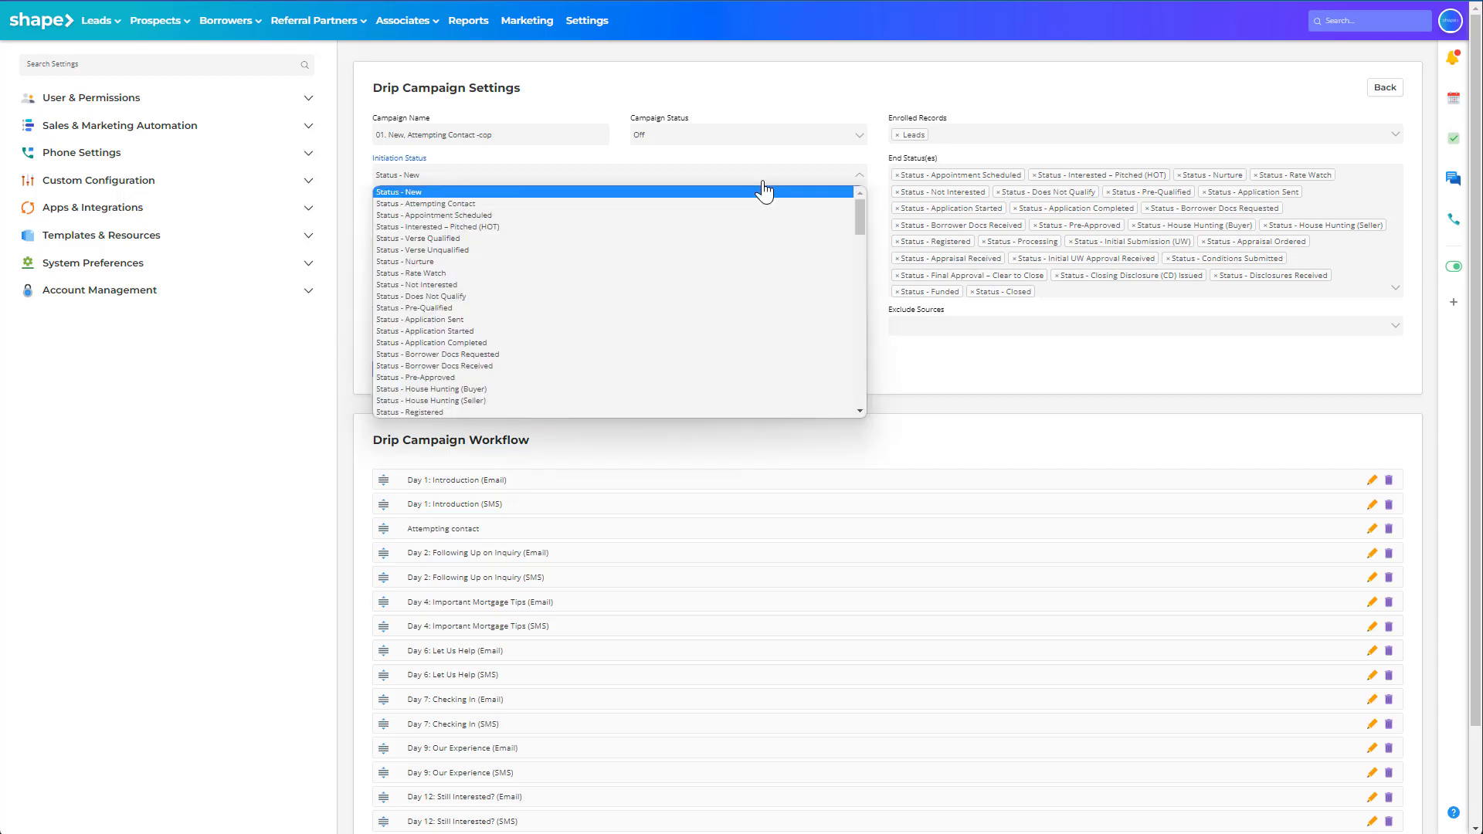
pyautogui.scroll(-4, 758, 203)
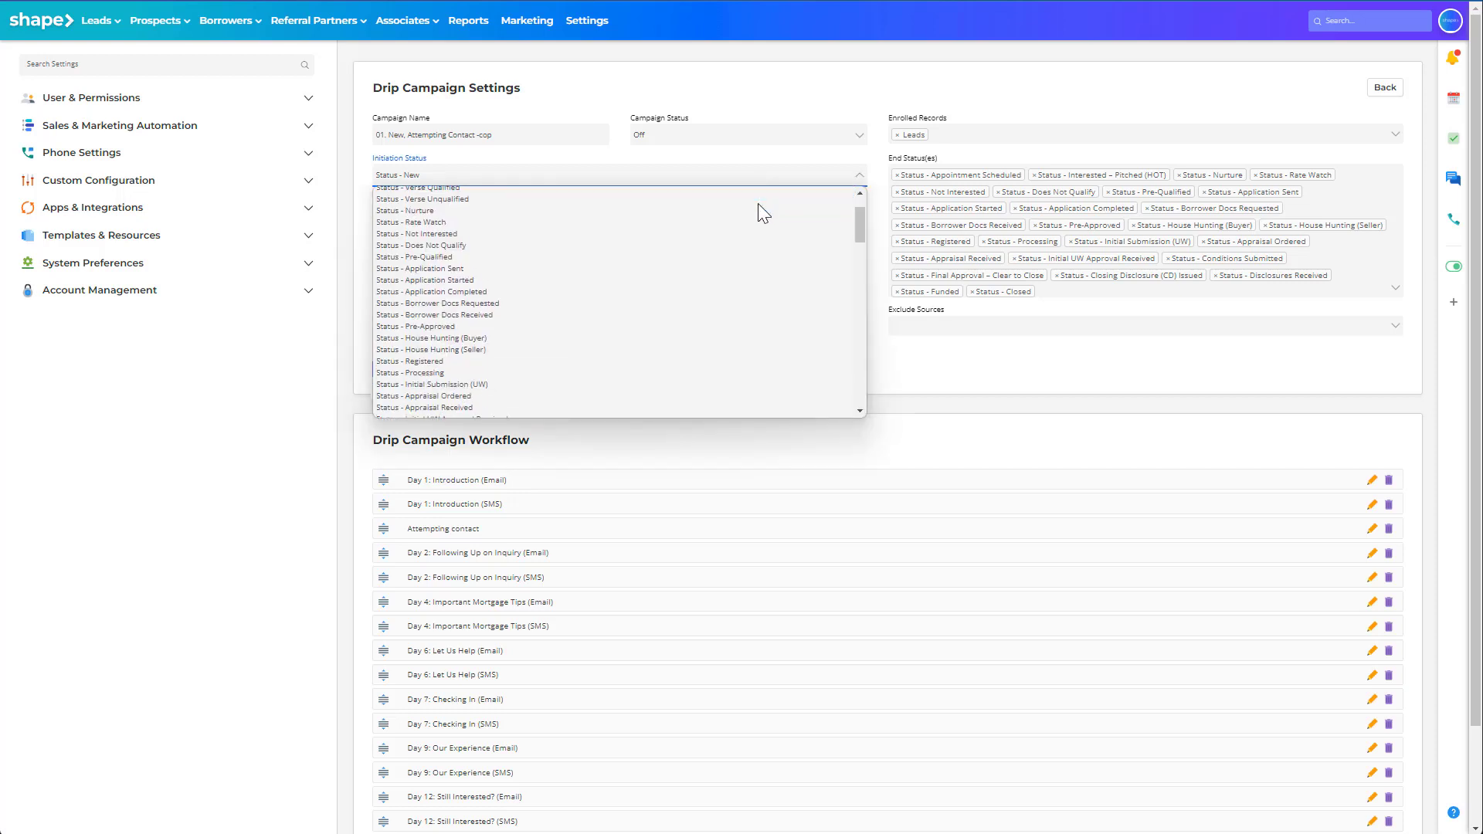
pyautogui.scroll(-2, 761, 213)
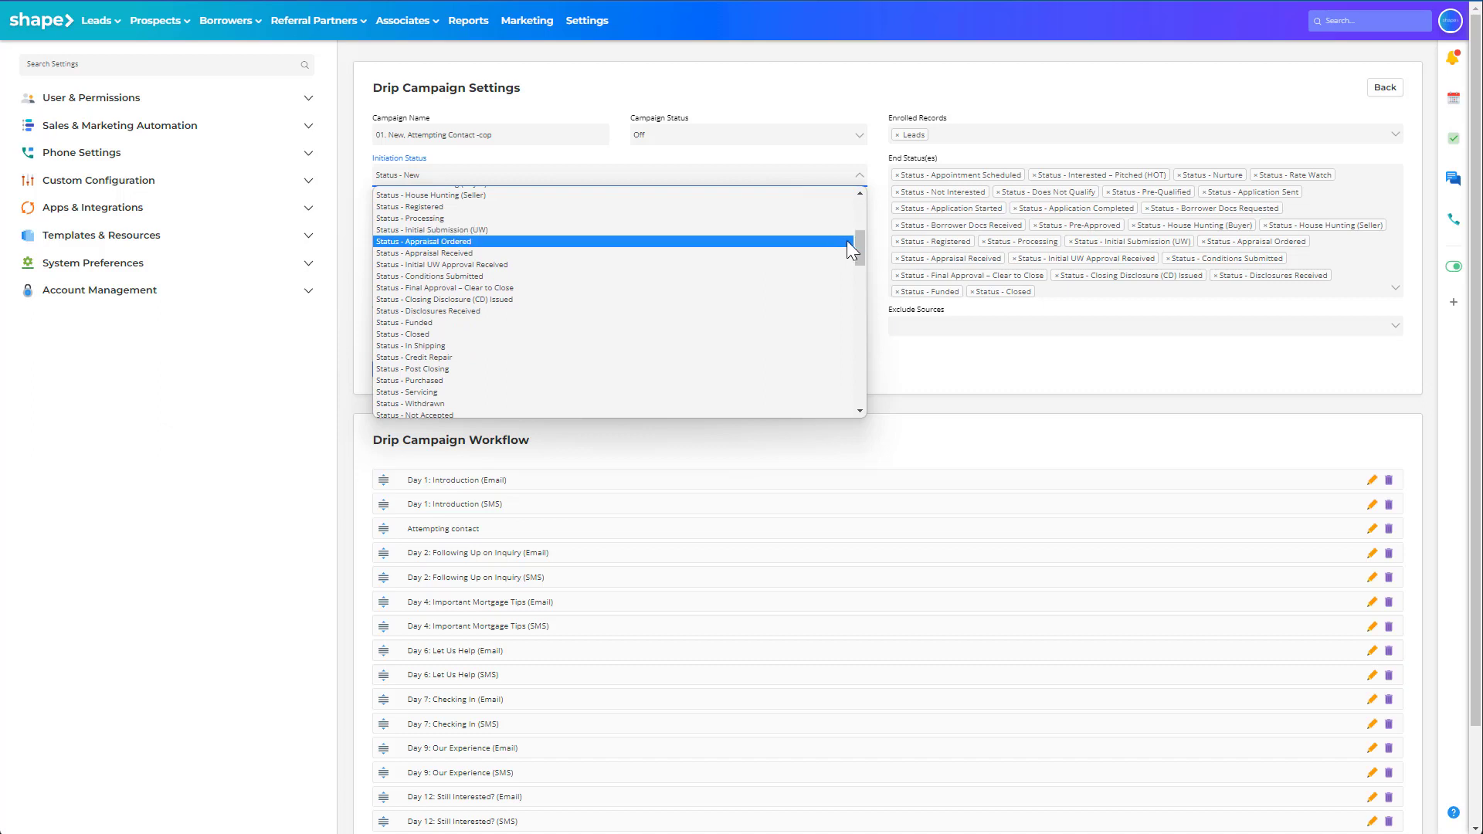
pyautogui.moveTo(859, 244)
pyautogui.mouseDown()
pyautogui.moveTo(856, 307)
pyautogui.moveTo(863, 220)
pyautogui.mouseUp()
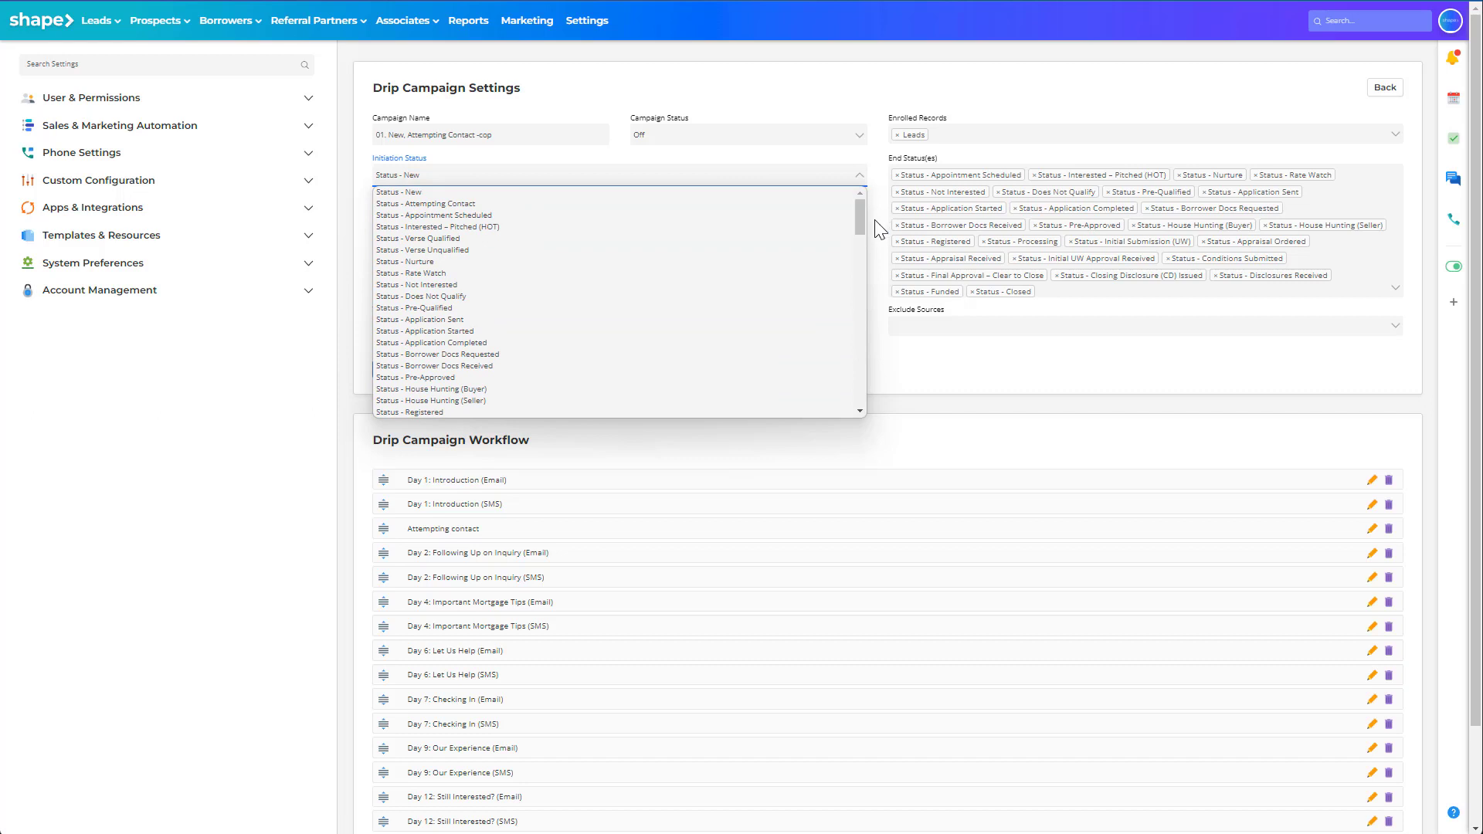
pyautogui.click(879, 230)
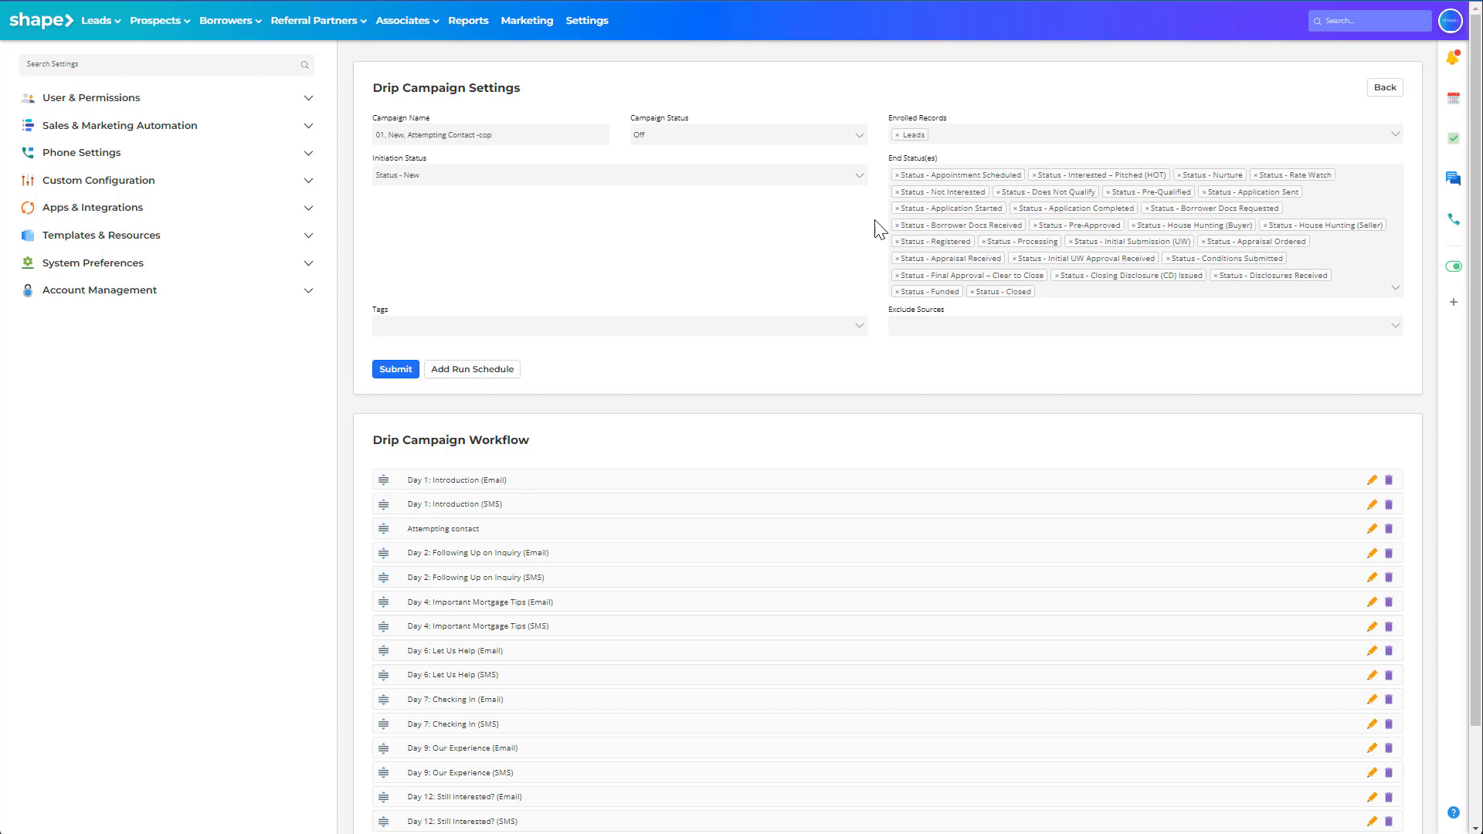
pyautogui.click(1041, 293)
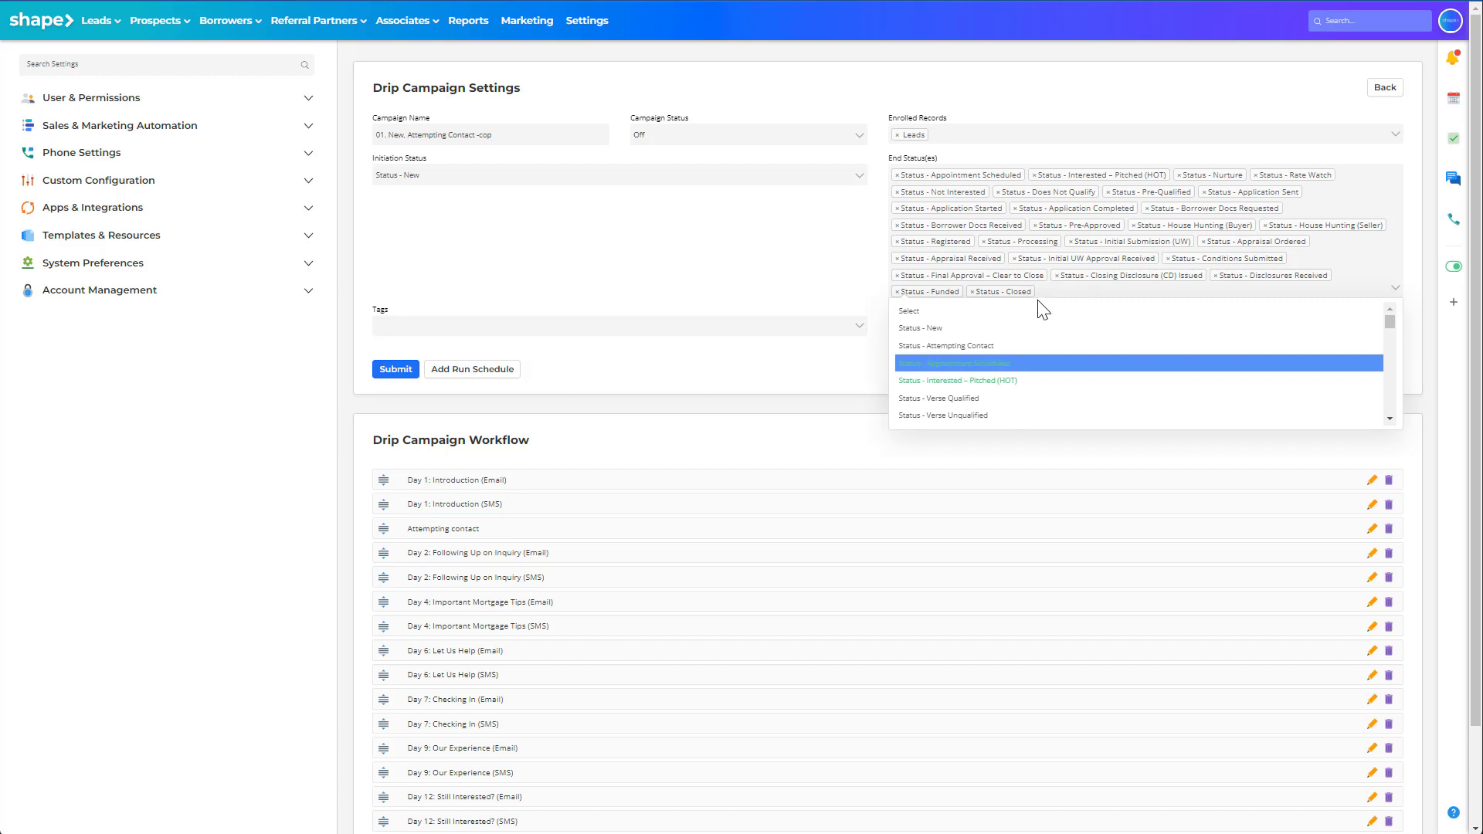
pyautogui.scroll(-2, 1033, 345)
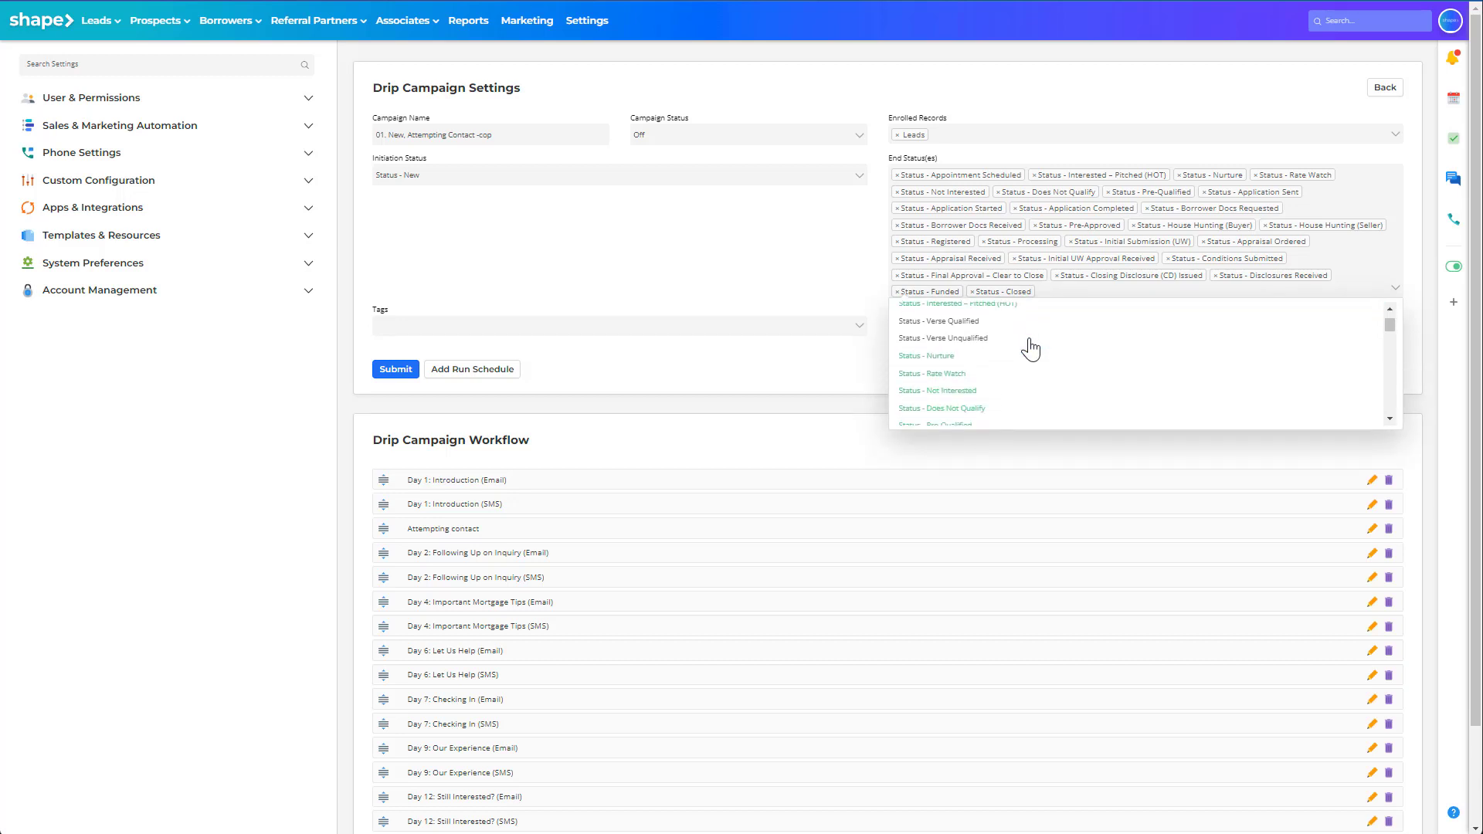
pyautogui.scroll(-7, 1031, 349)
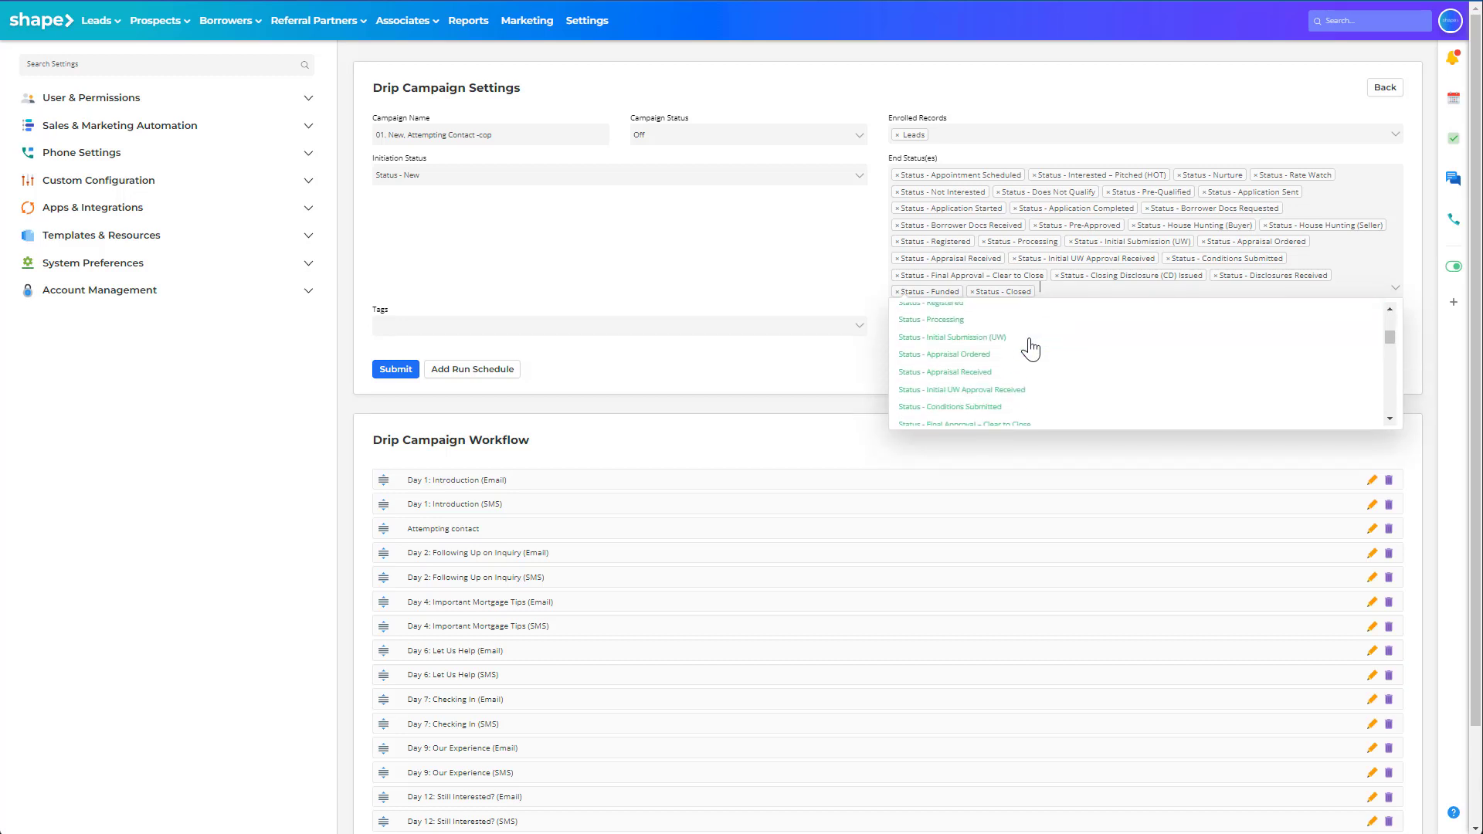
pyautogui.scroll(-5, 1032, 349)
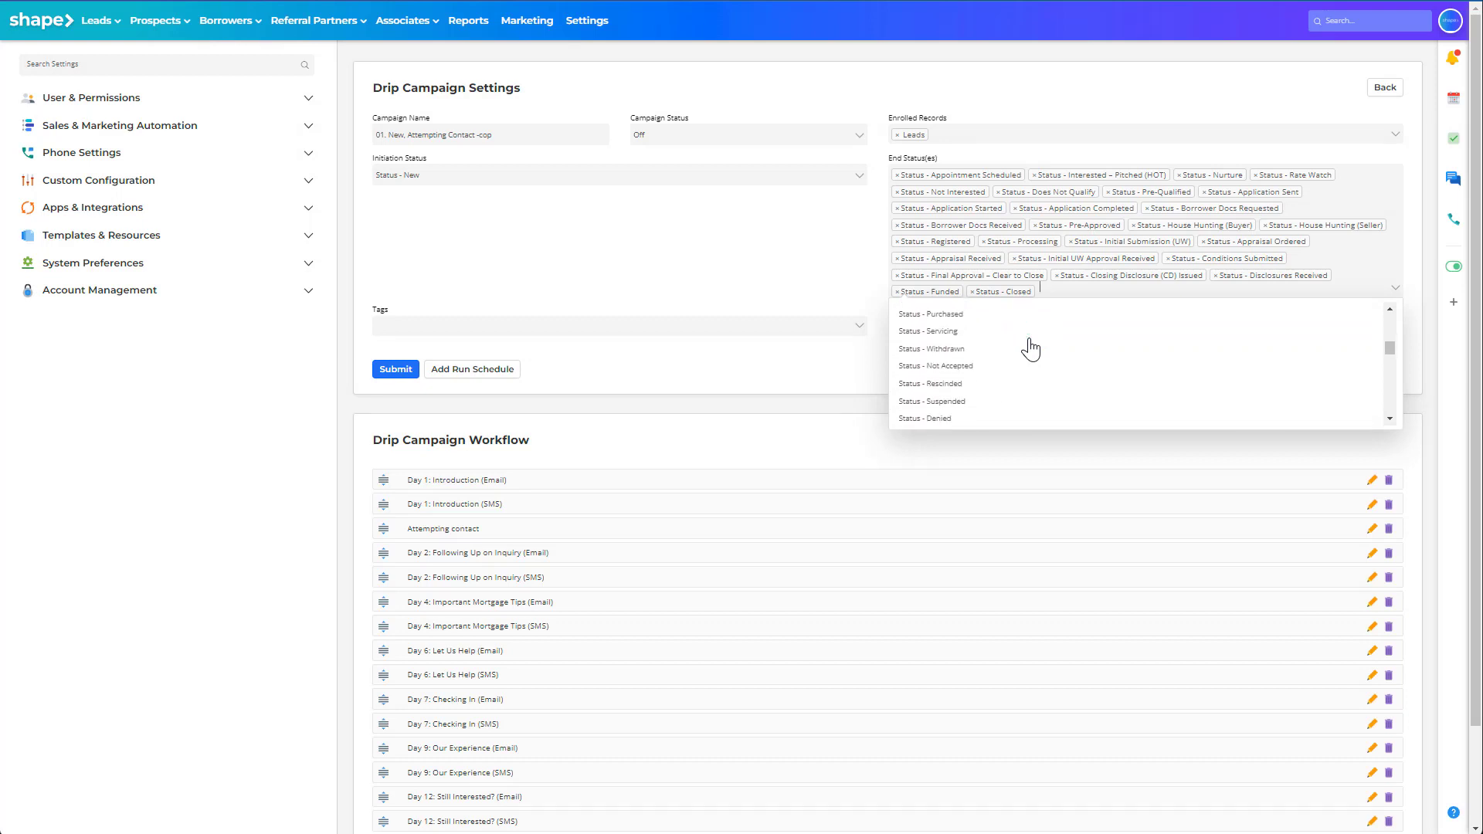
pyautogui.scroll(-5, 1031, 349)
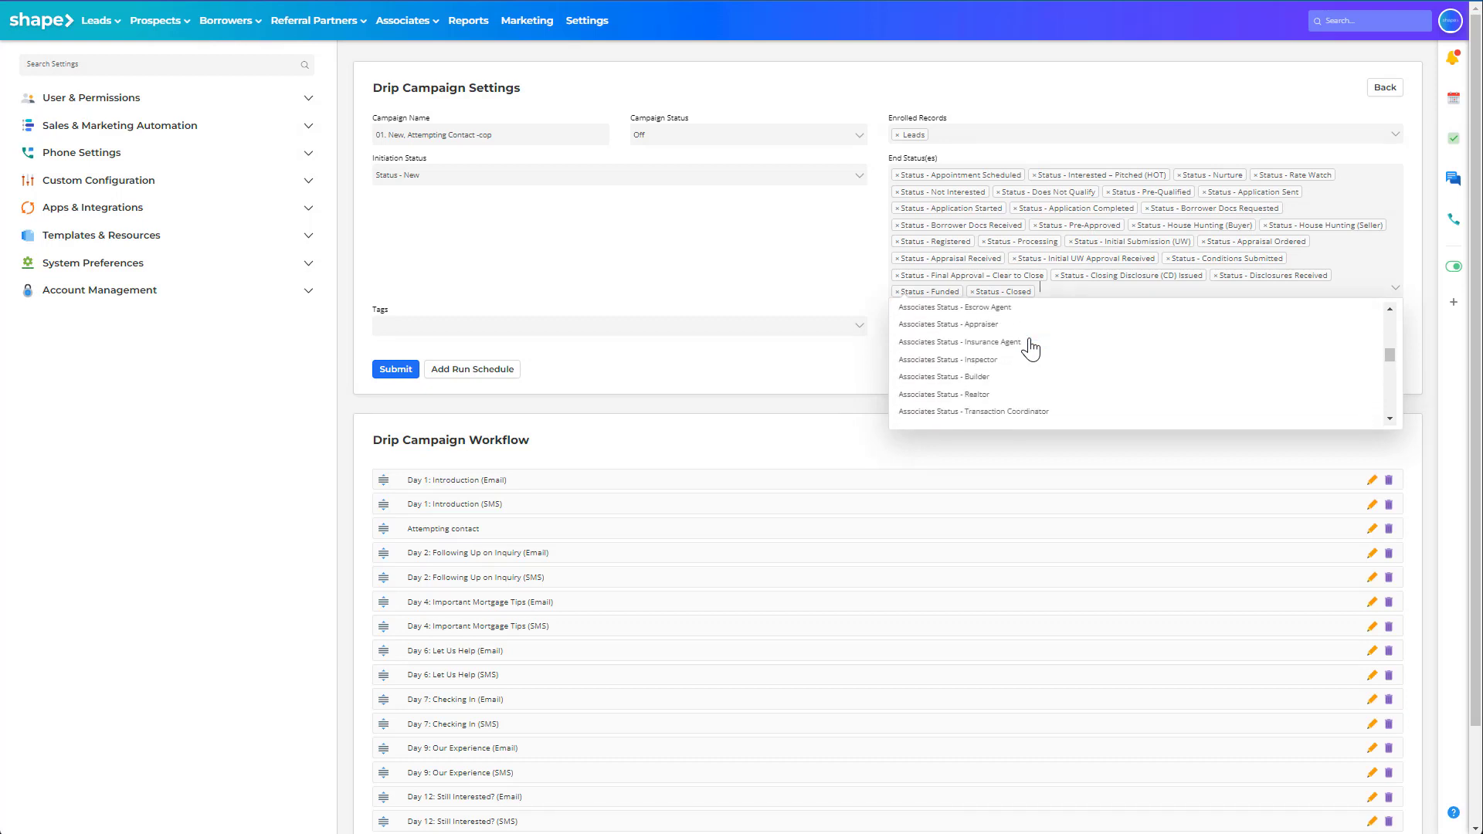
pyautogui.scroll(-3, 1031, 350)
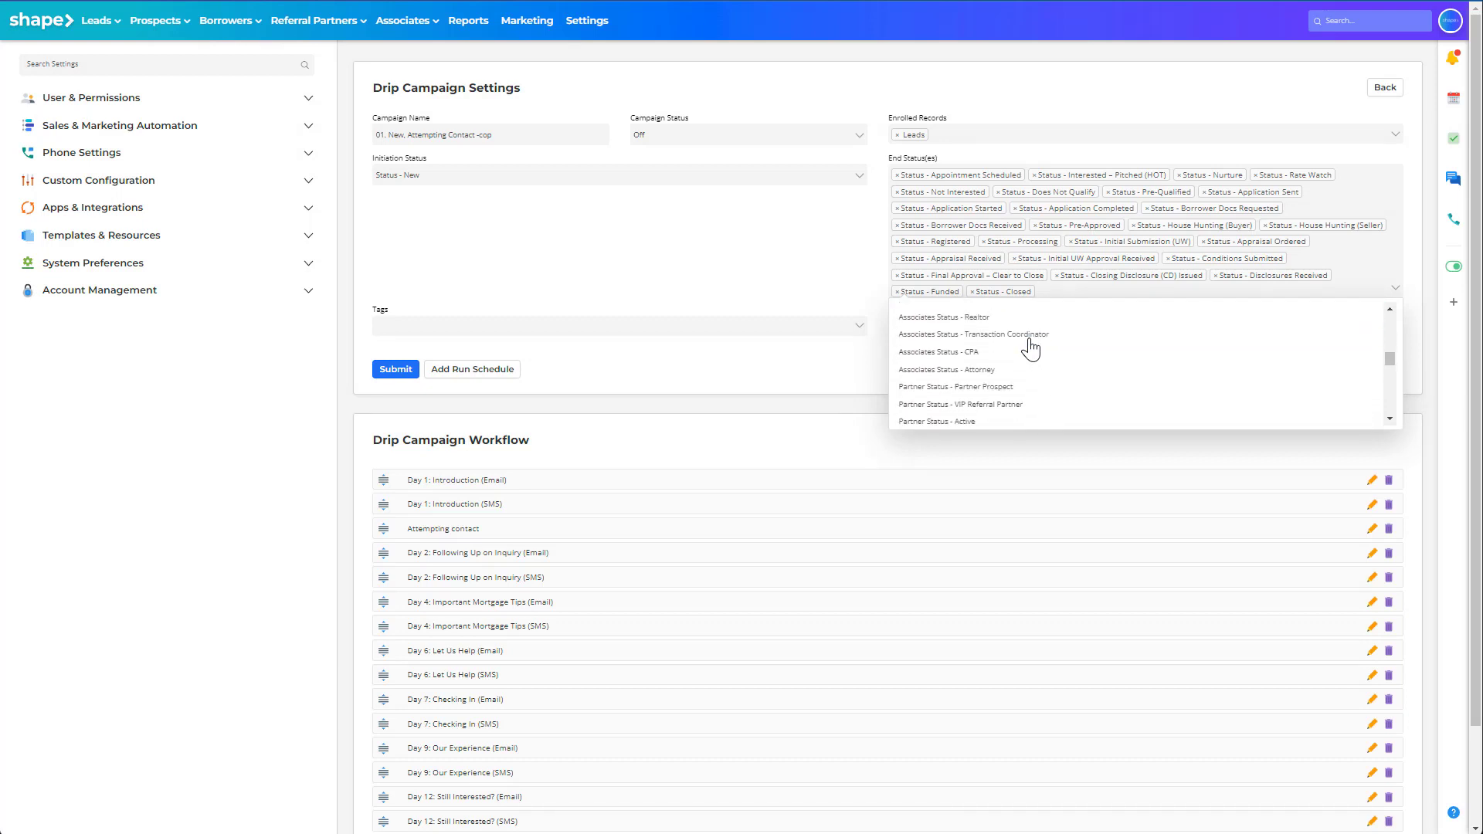
pyautogui.click(860, 290)
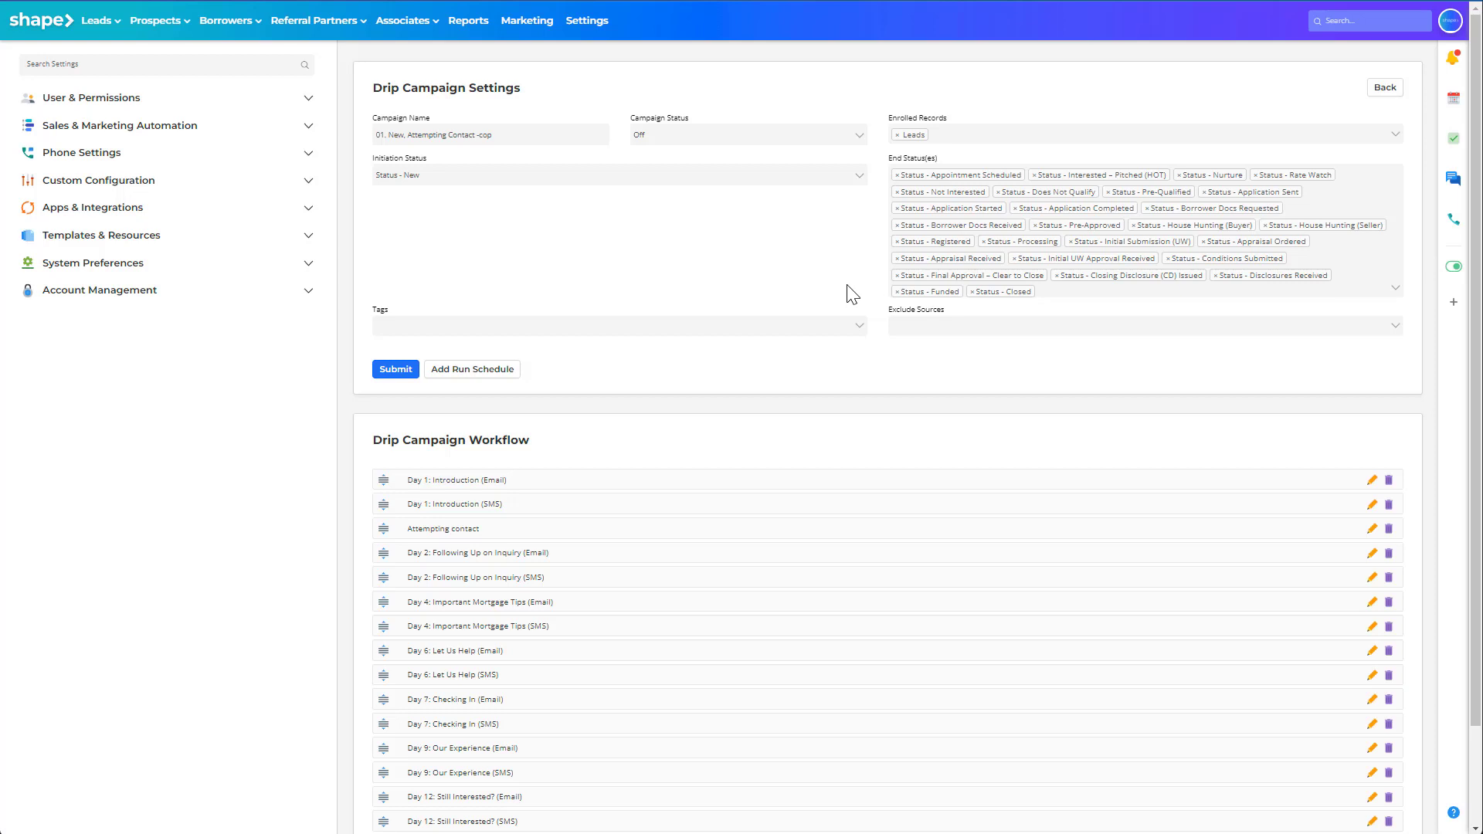
# - Look through the available campaign tags, search for "purchase" and add the Purchase tag
pyautogui.click(783, 332)
pyautogui.scroll(-4, 751, 399)
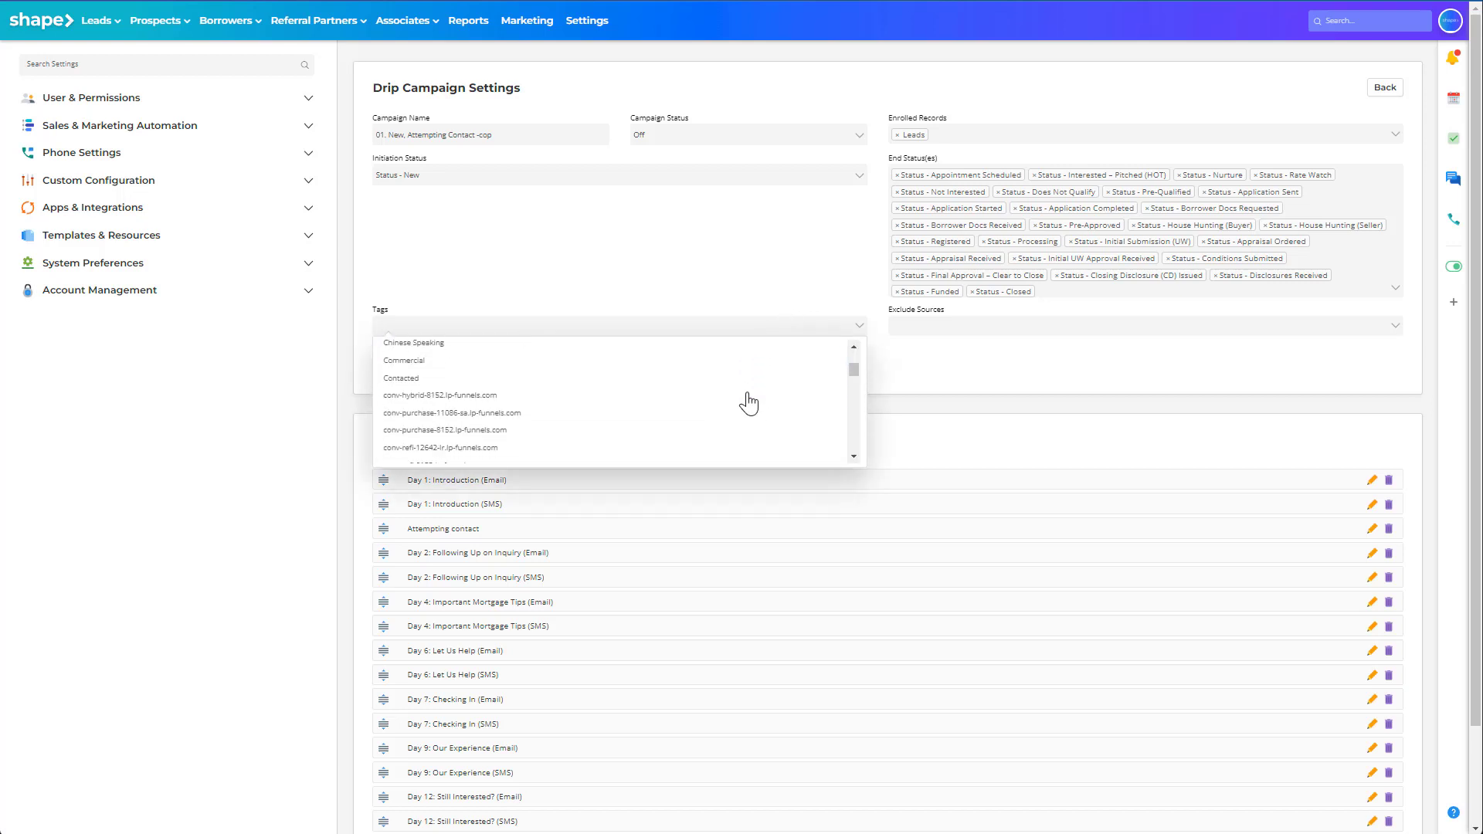
pyautogui.scroll(-8, 749, 403)
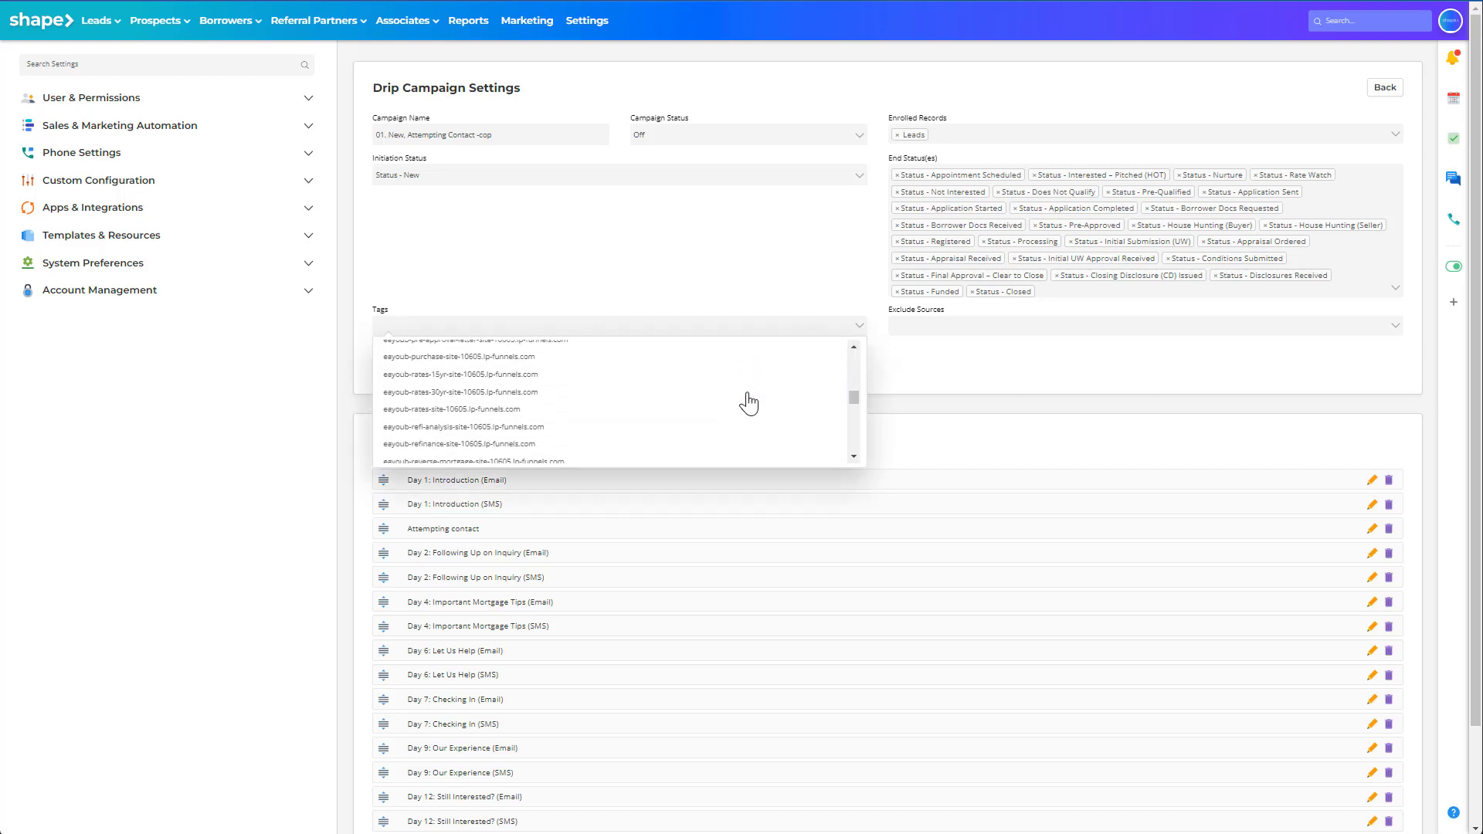
pyautogui.scroll(-8, 749, 404)
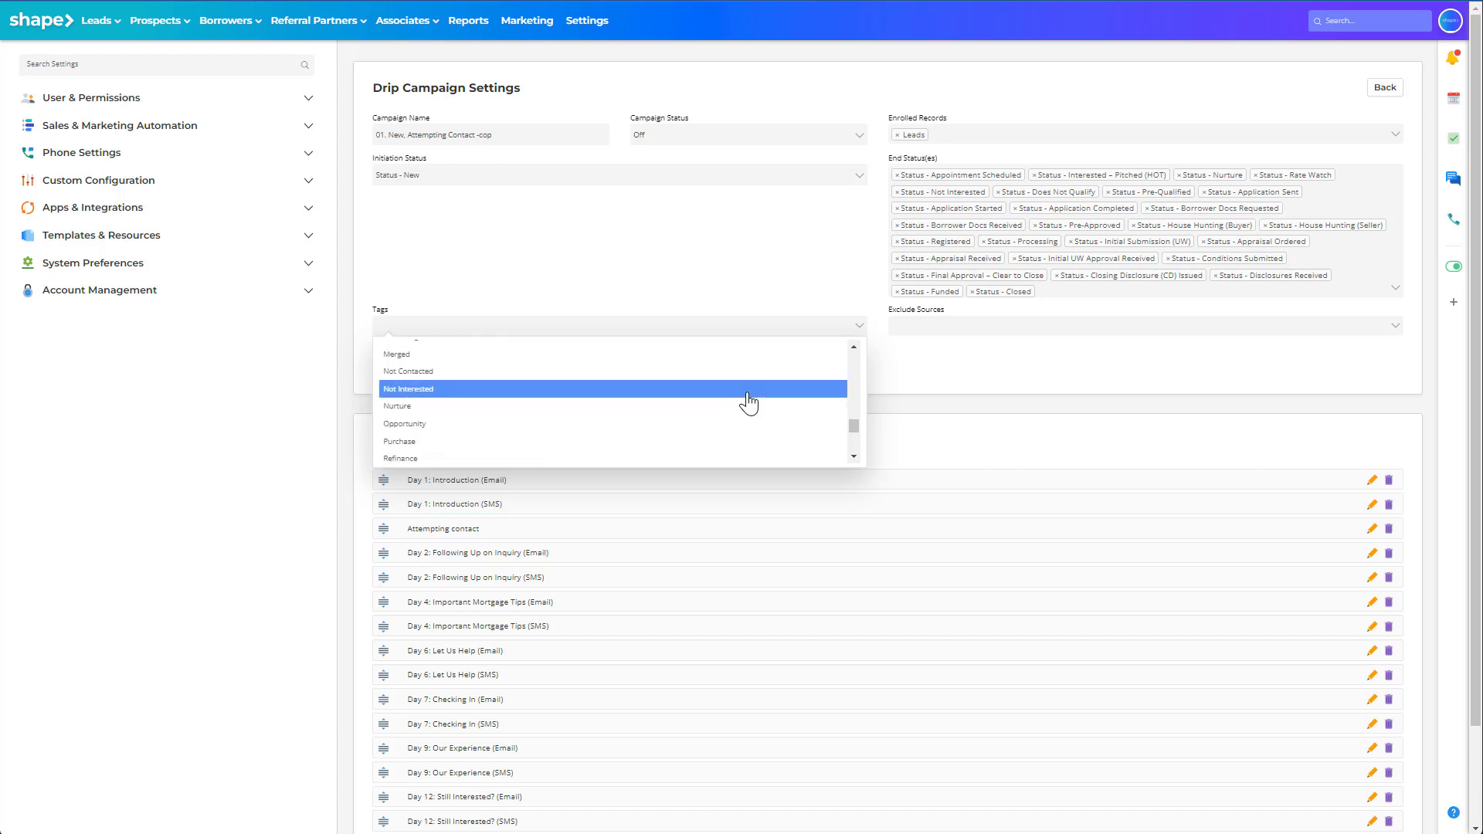
pyautogui.click(892, 378)
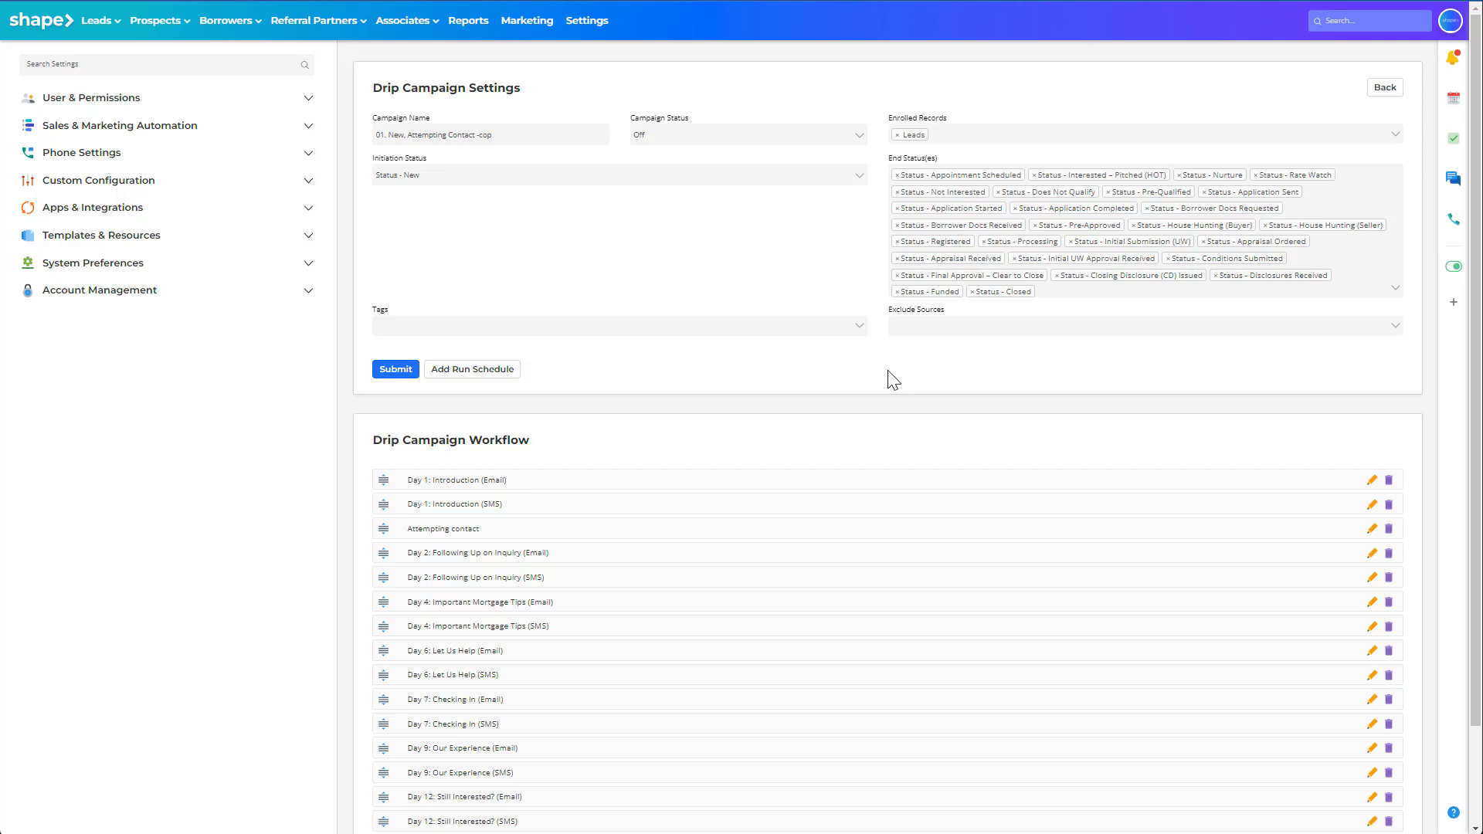
pyautogui.click(741, 335)
pyautogui.write('purchase')
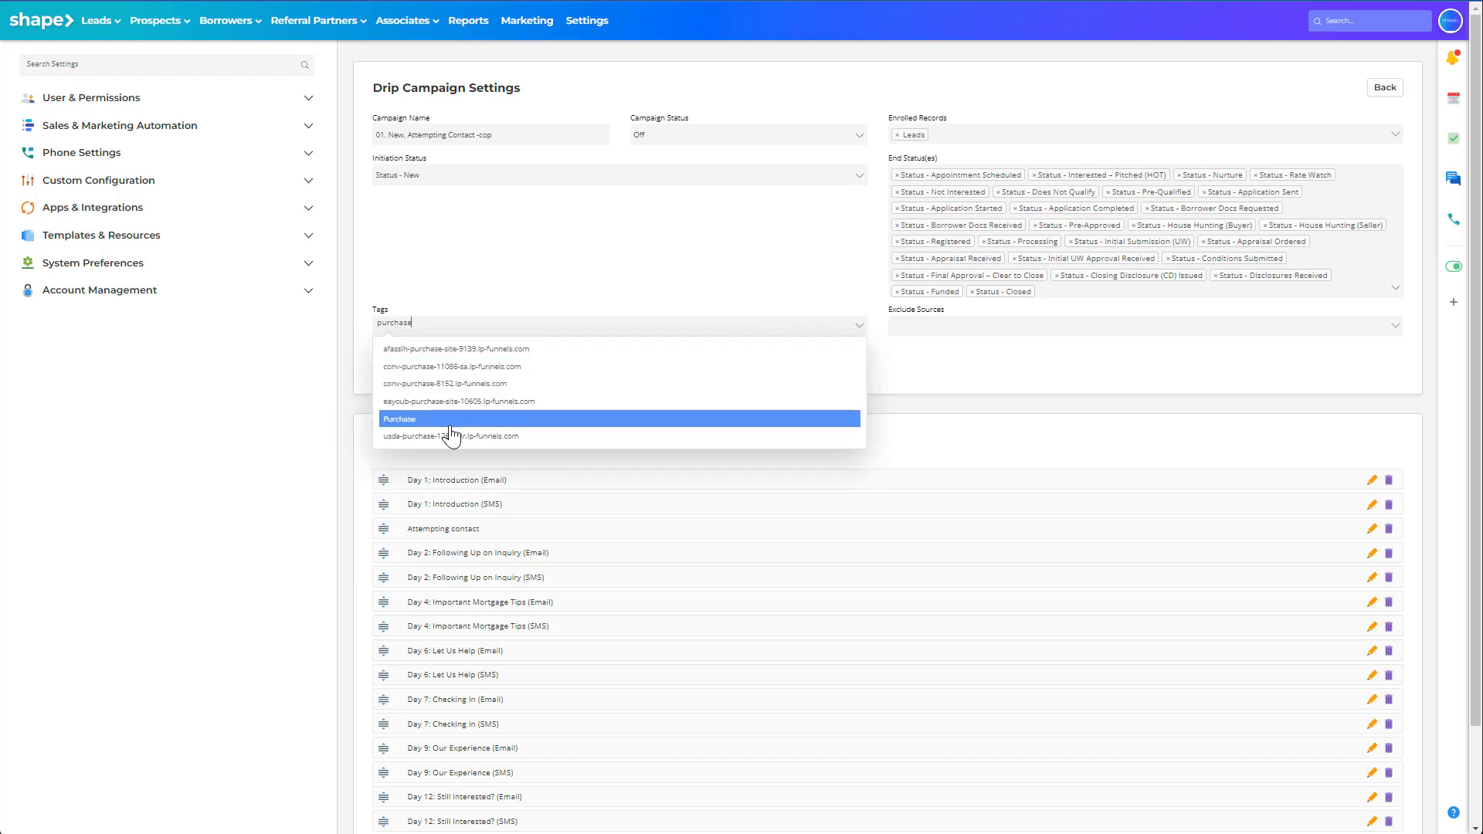
pyautogui.click(424, 422)
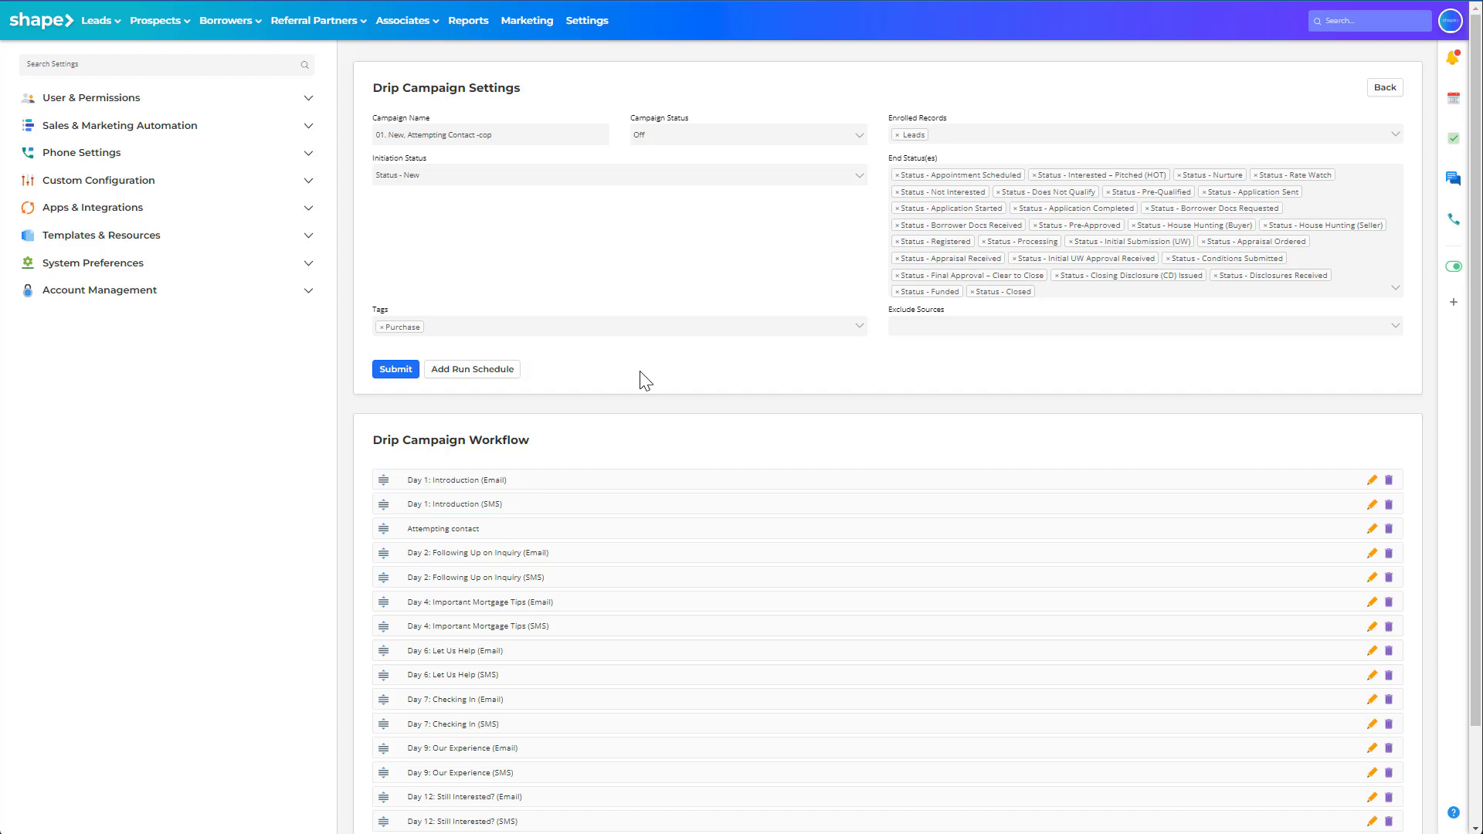
# - Examine the marketing sources that can be excluded from the campaign
pyautogui.click(995, 335)
pyautogui.scroll(-3, 997, 351)
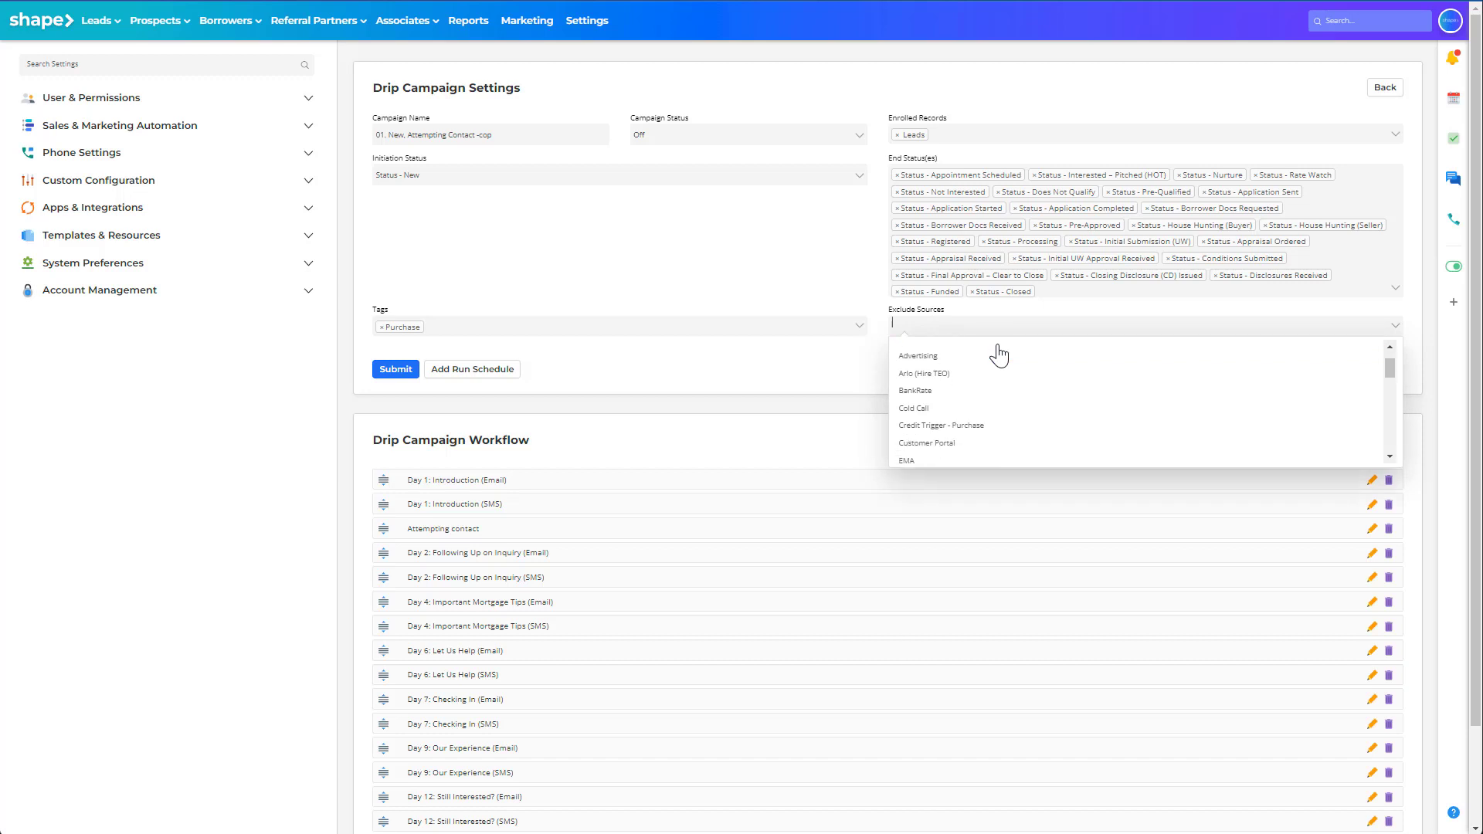
pyautogui.scroll(-5, 999, 354)
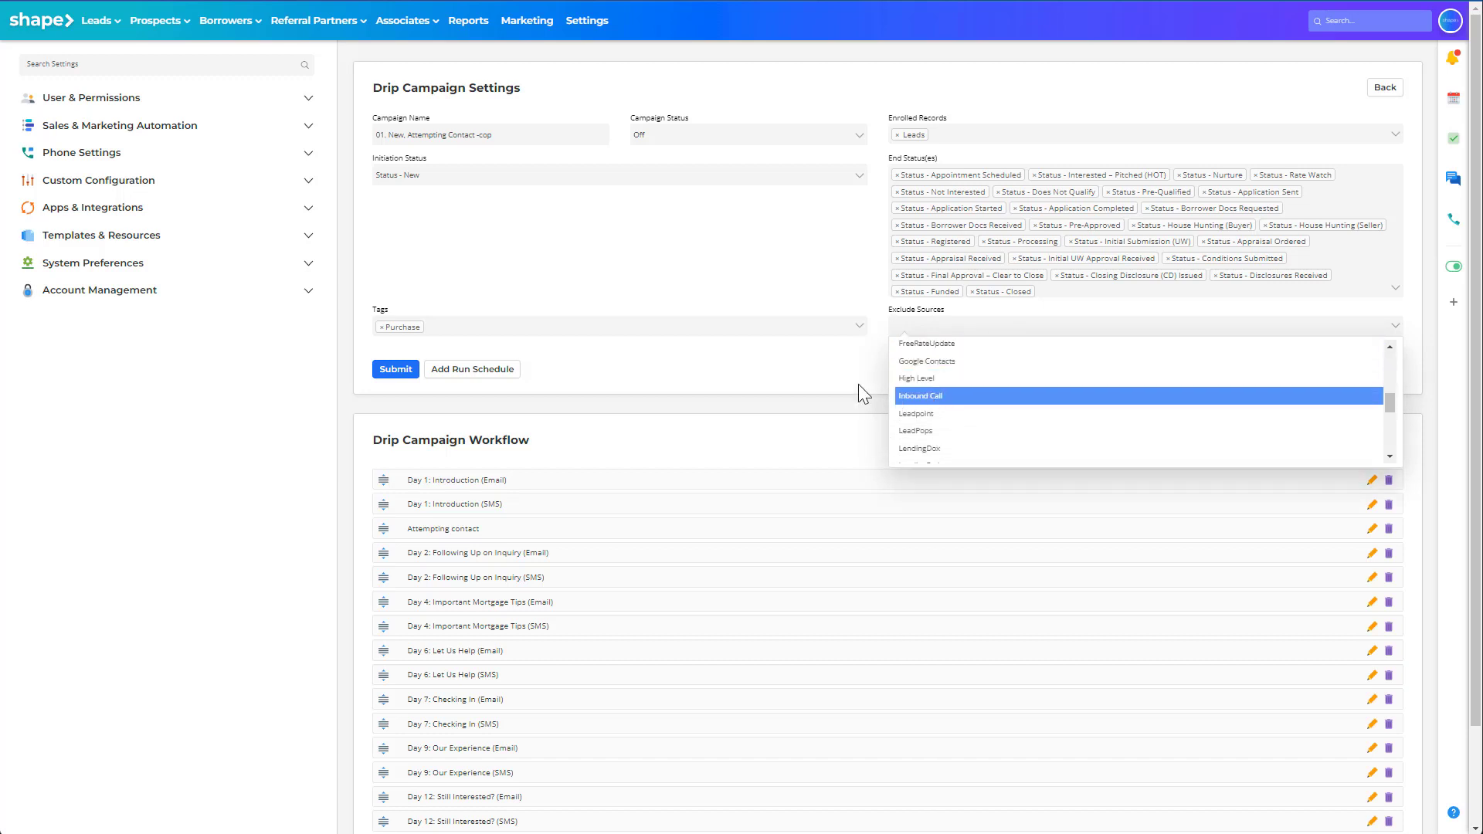
pyautogui.click(828, 374)
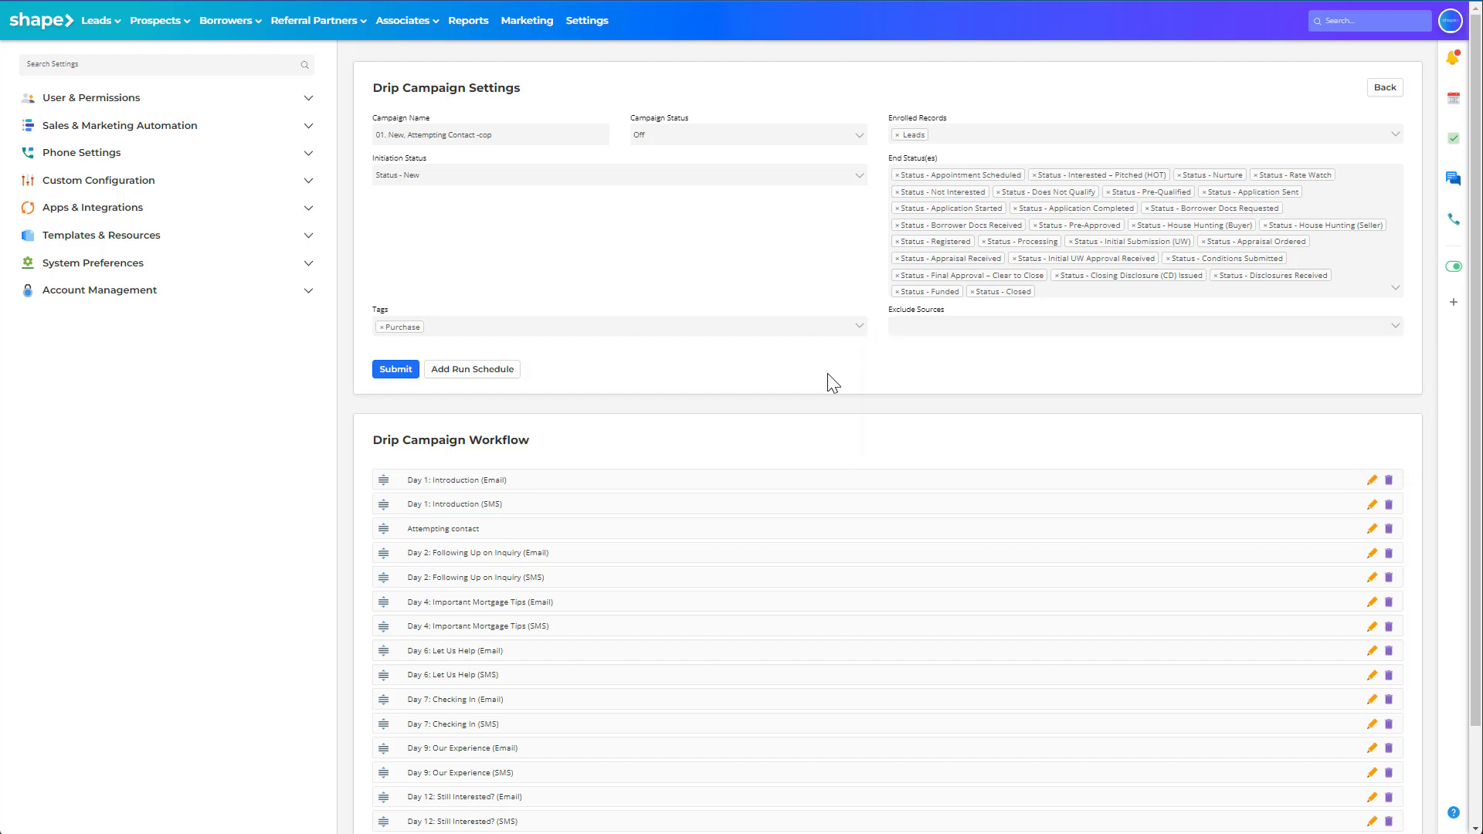
# - Start a new step in the Drip Campaign Workflow and set its action type to Change Status
pyautogui.scroll(-1, 828, 373)
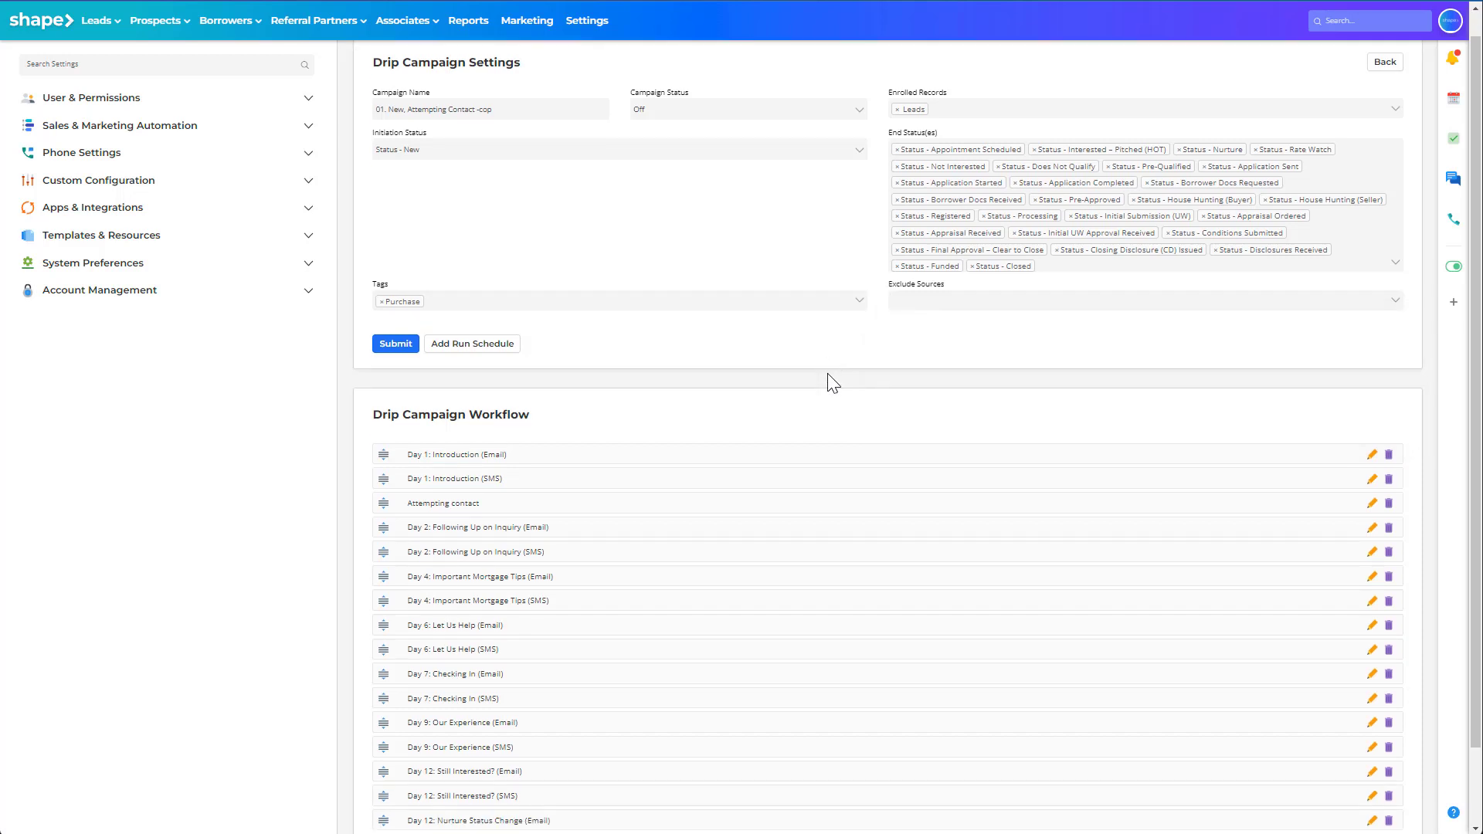
pyautogui.scroll(-3, 828, 374)
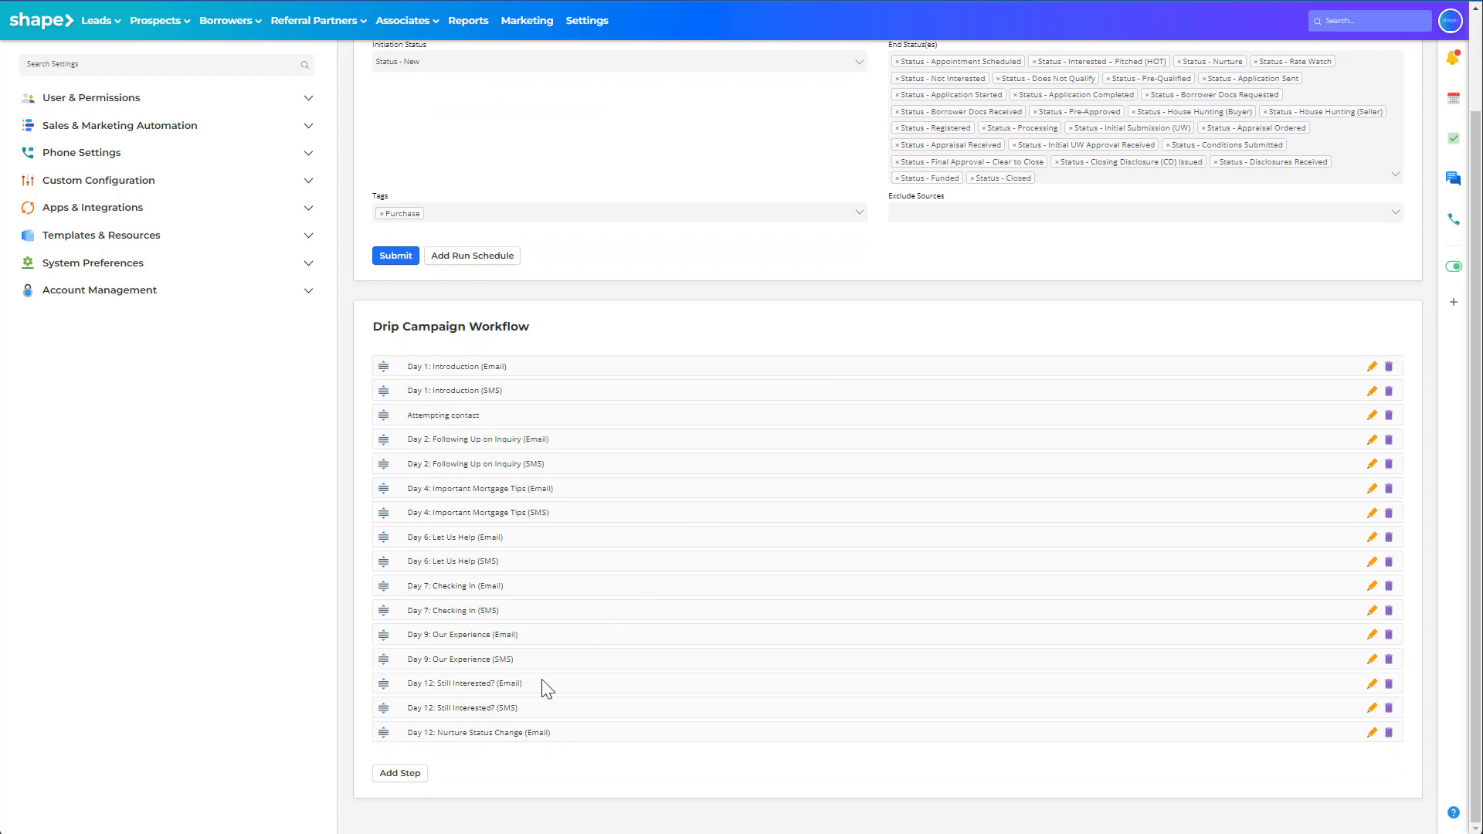
pyautogui.click(402, 779)
pyautogui.scroll(-2, 446, 771)
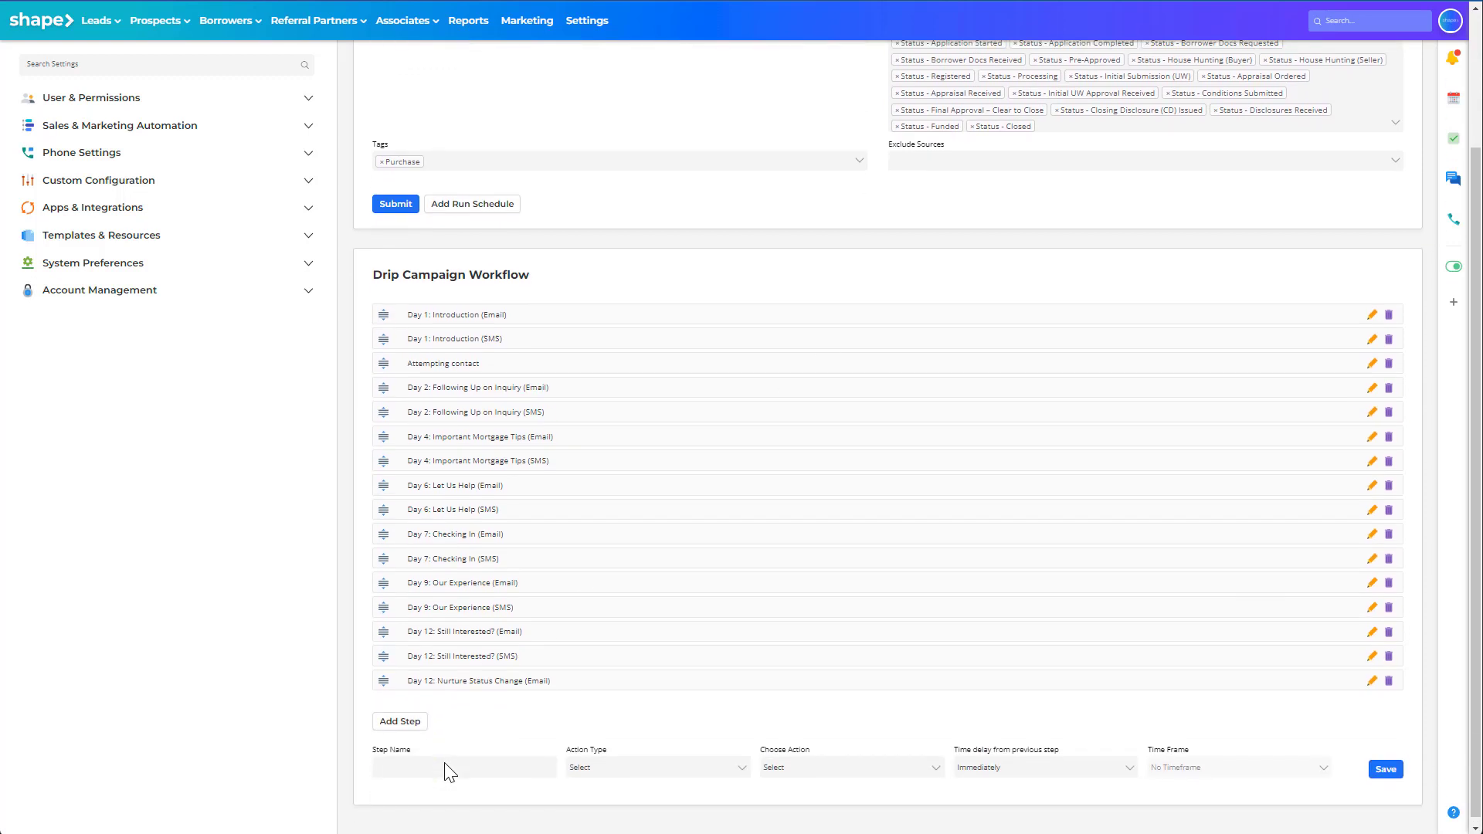
pyautogui.click(601, 768)
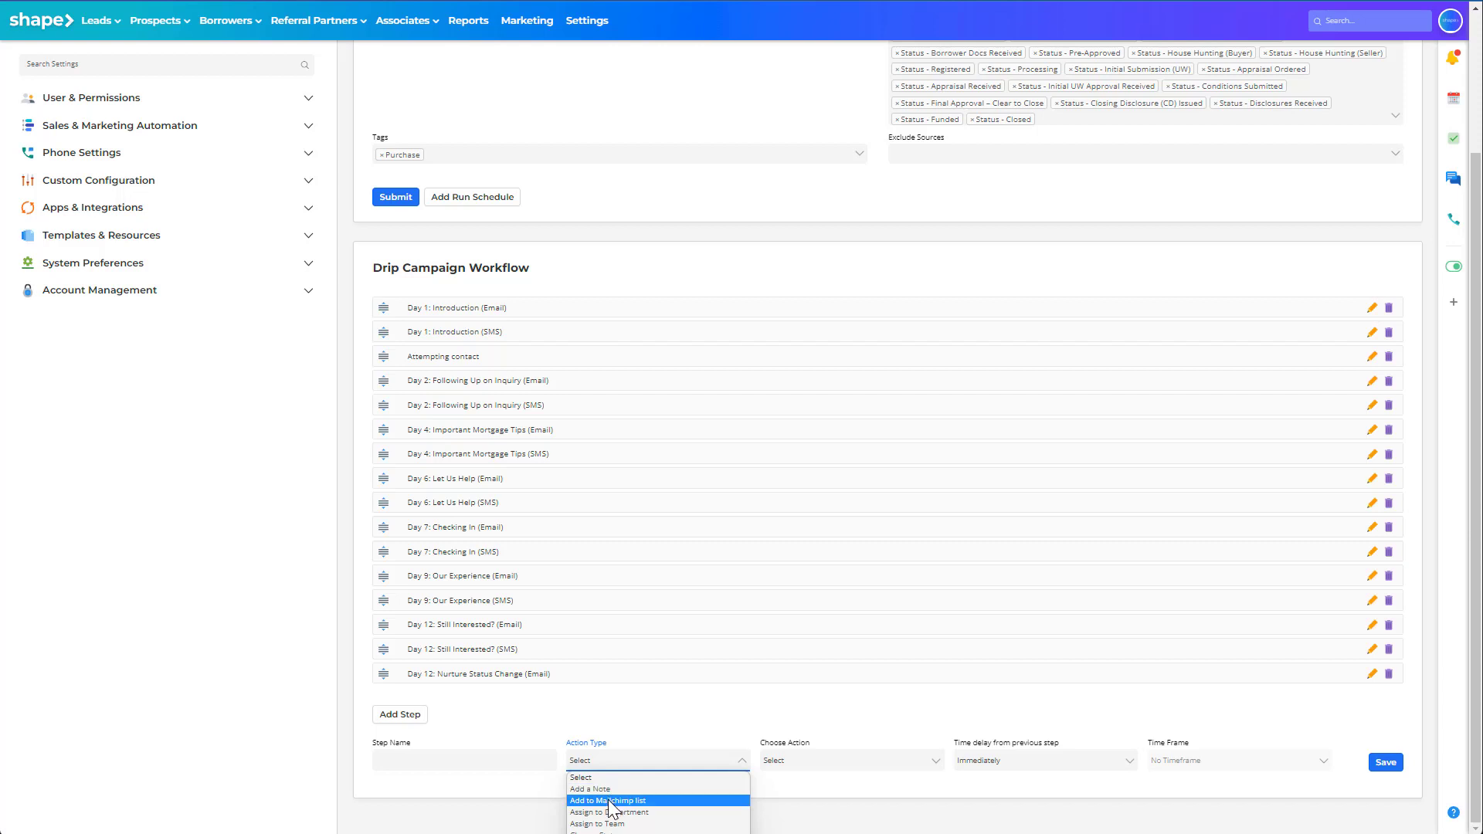
pyautogui.click(600, 831)
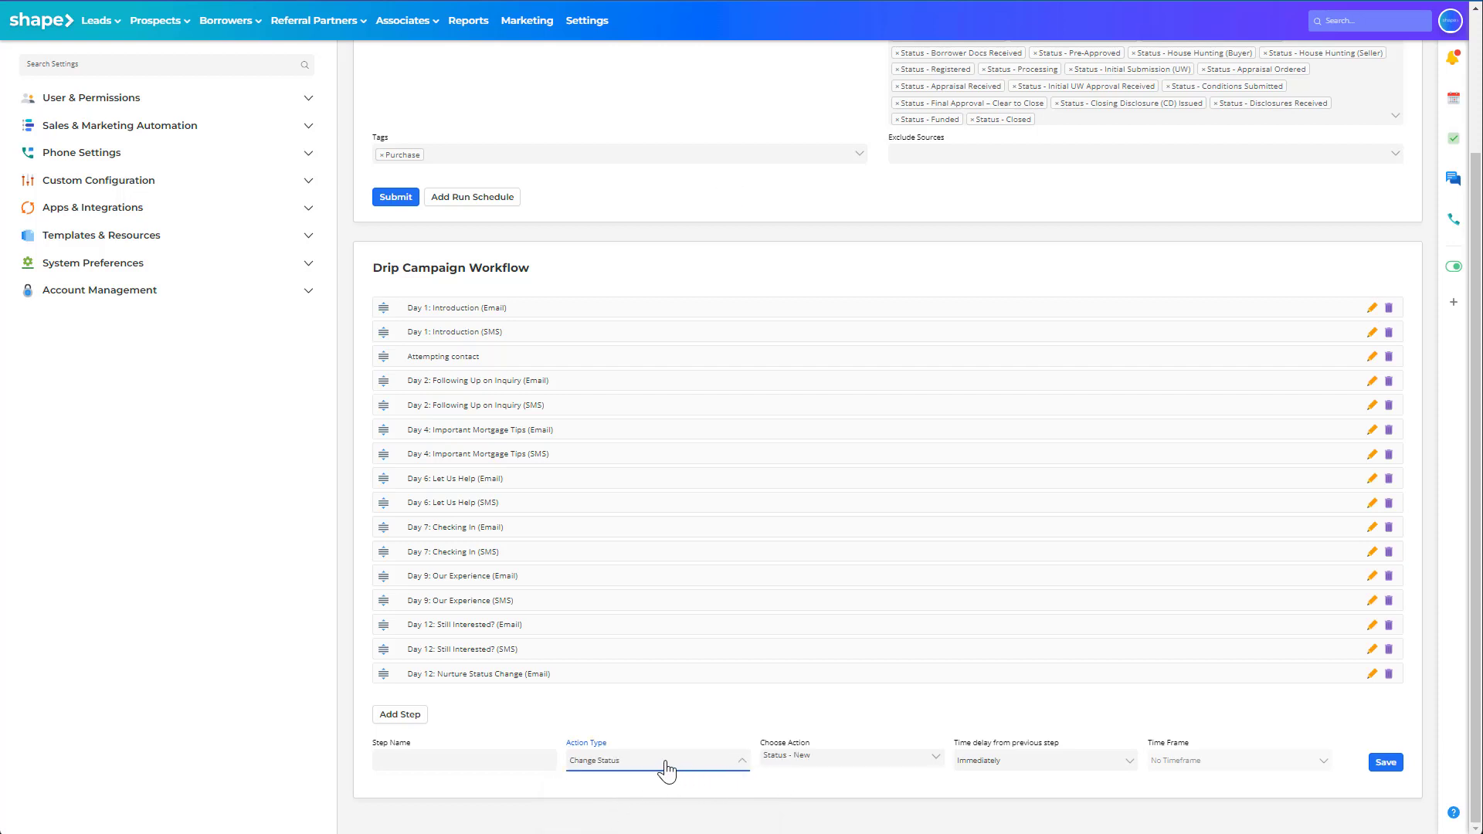
# - Examine the statuses that the new step's Change Status action can apply
pyautogui.click(815, 765)
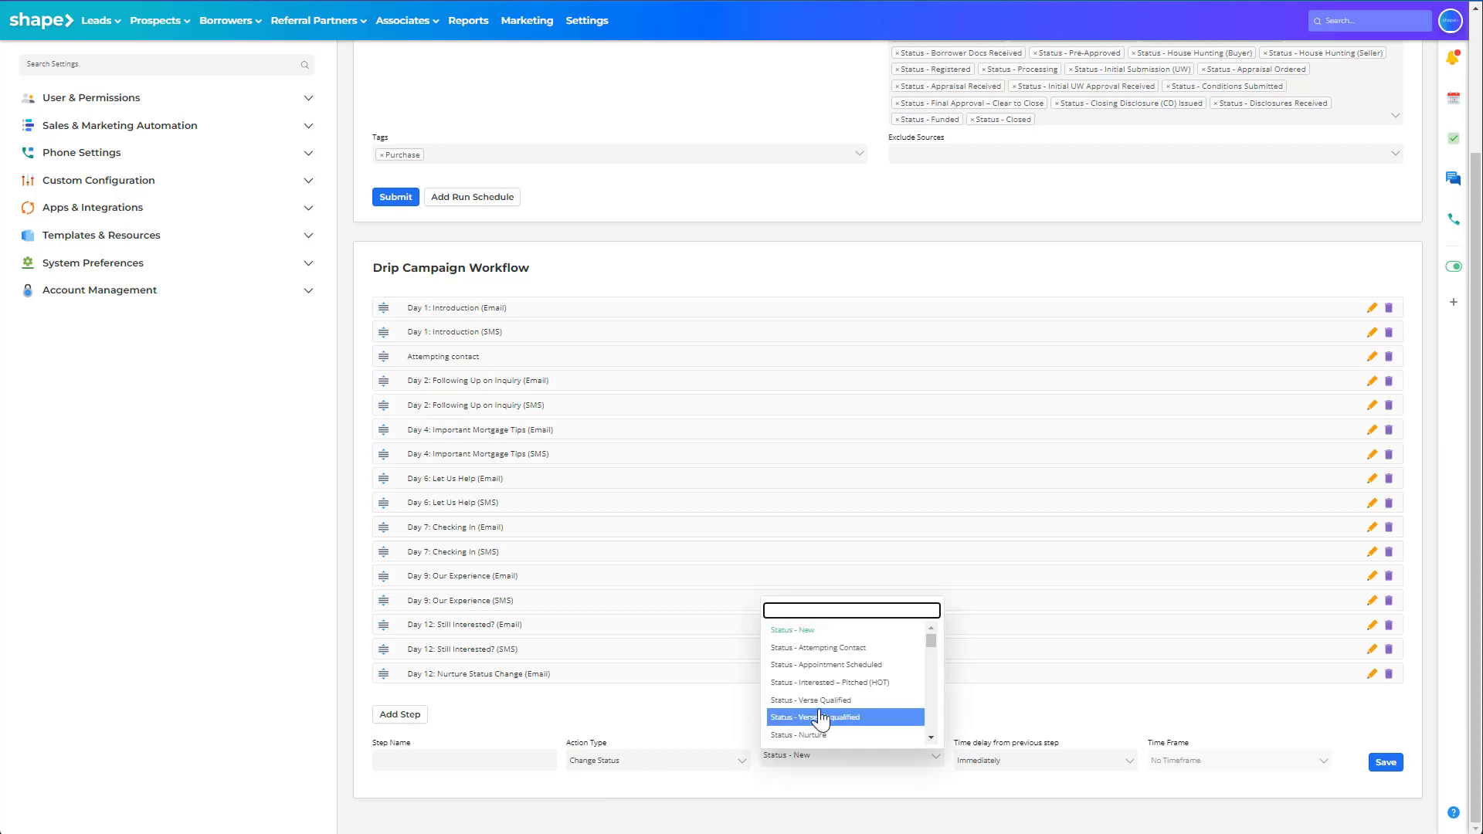
pyautogui.scroll(-2, 821, 723)
pyautogui.scroll(-2, 821, 722)
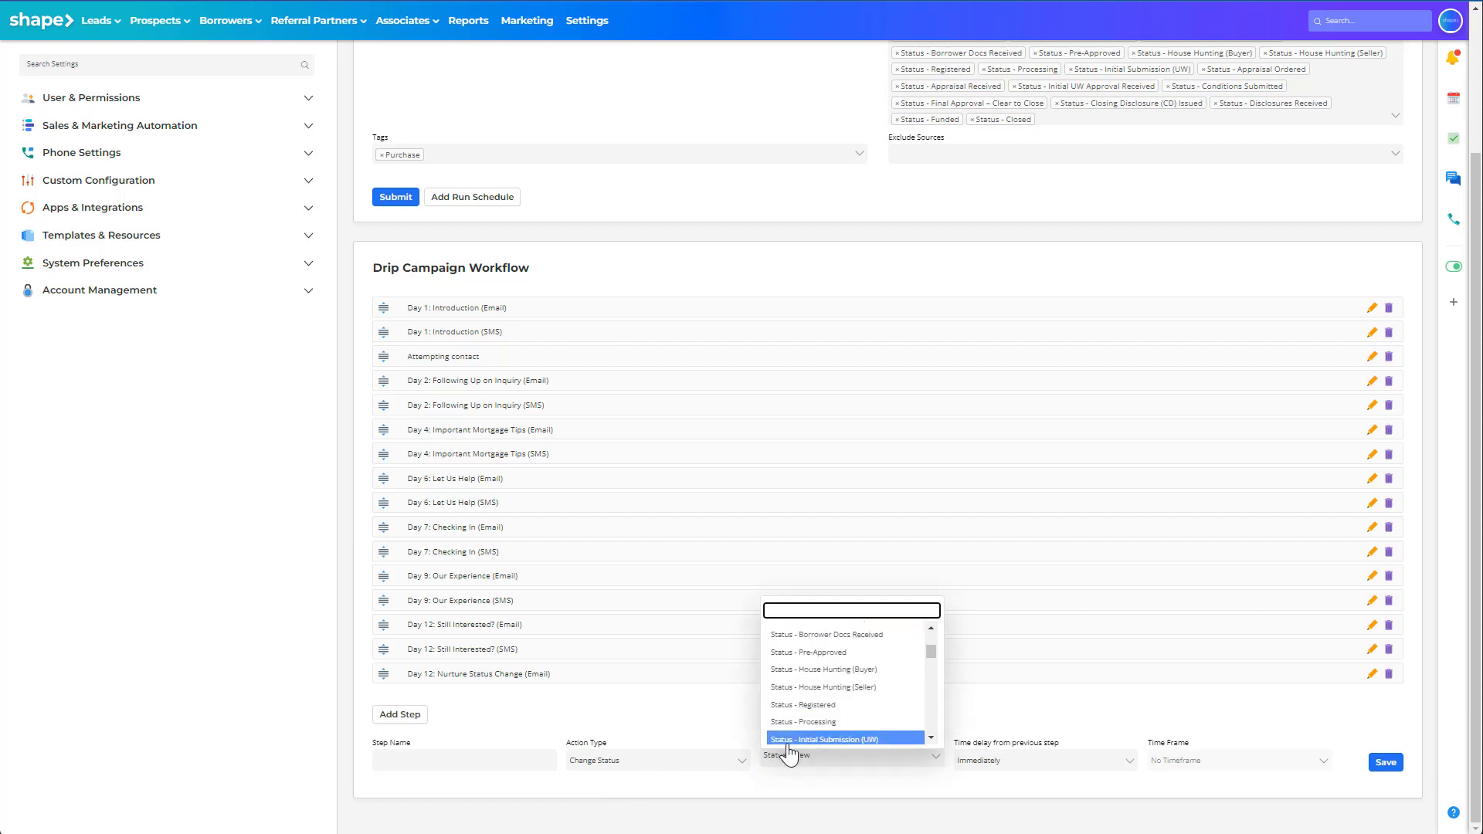
pyautogui.click(717, 780)
# - Set the new workflow step's action type to Send SMS and look through the message templates available for it
pyautogui.click(692, 765)
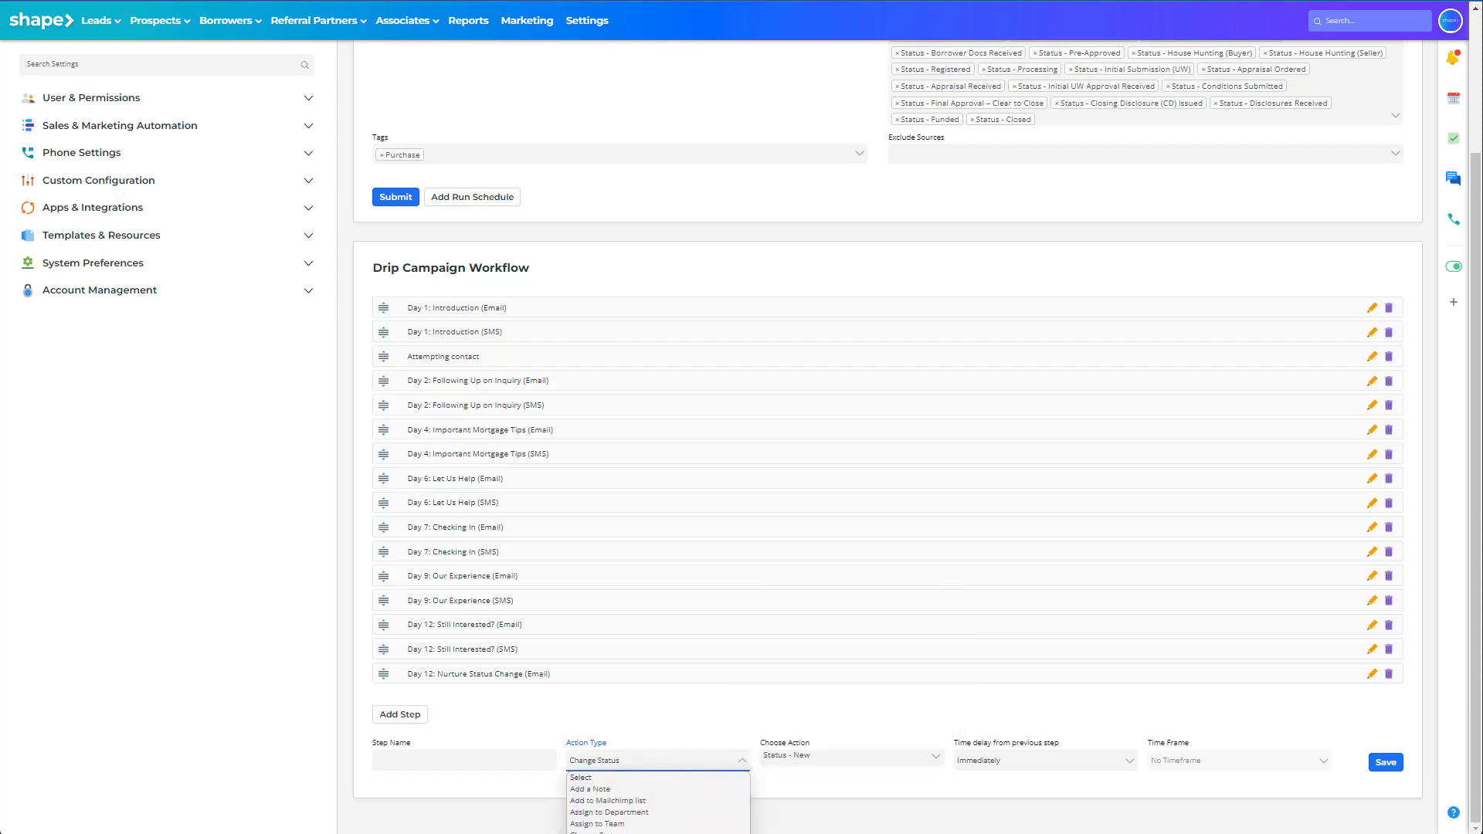
pyautogui.click(633, 831)
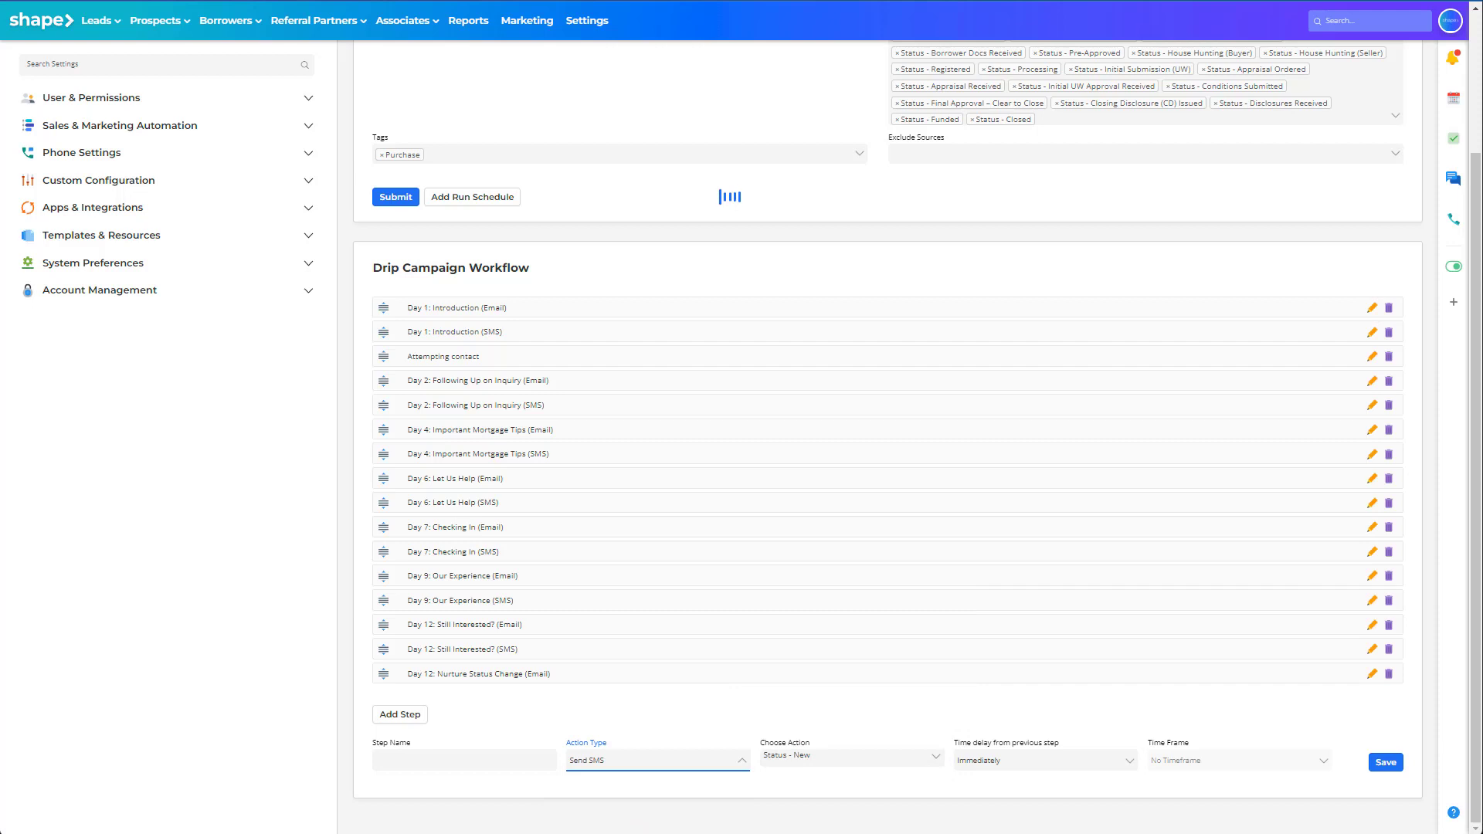
pyautogui.click(824, 762)
pyautogui.scroll(-5, 823, 730)
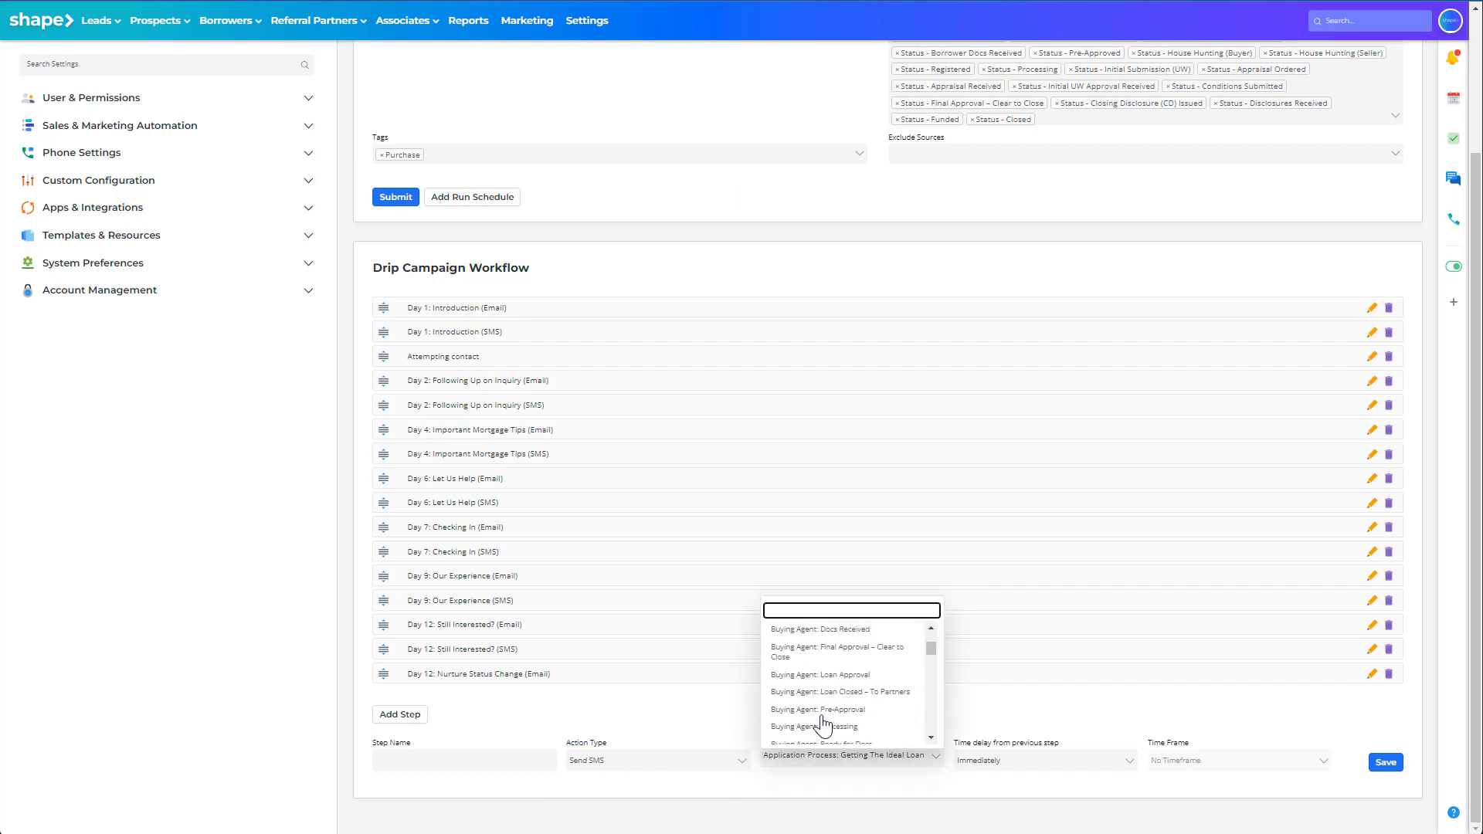
pyautogui.click(782, 786)
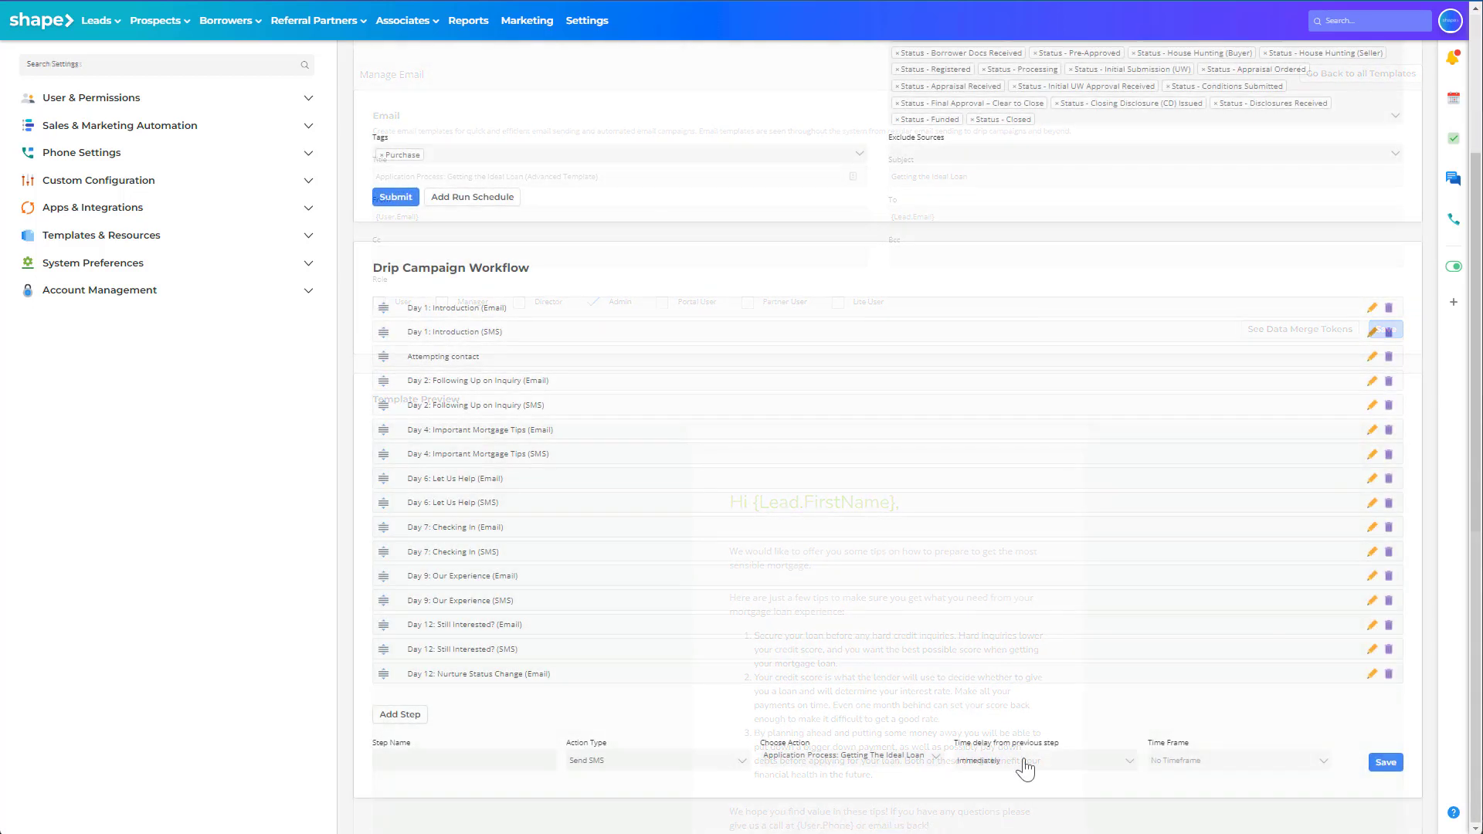
# - Try time delays of 5 minutes and 30 days from the previous step for the new workflow step
pyautogui.click(1023, 768)
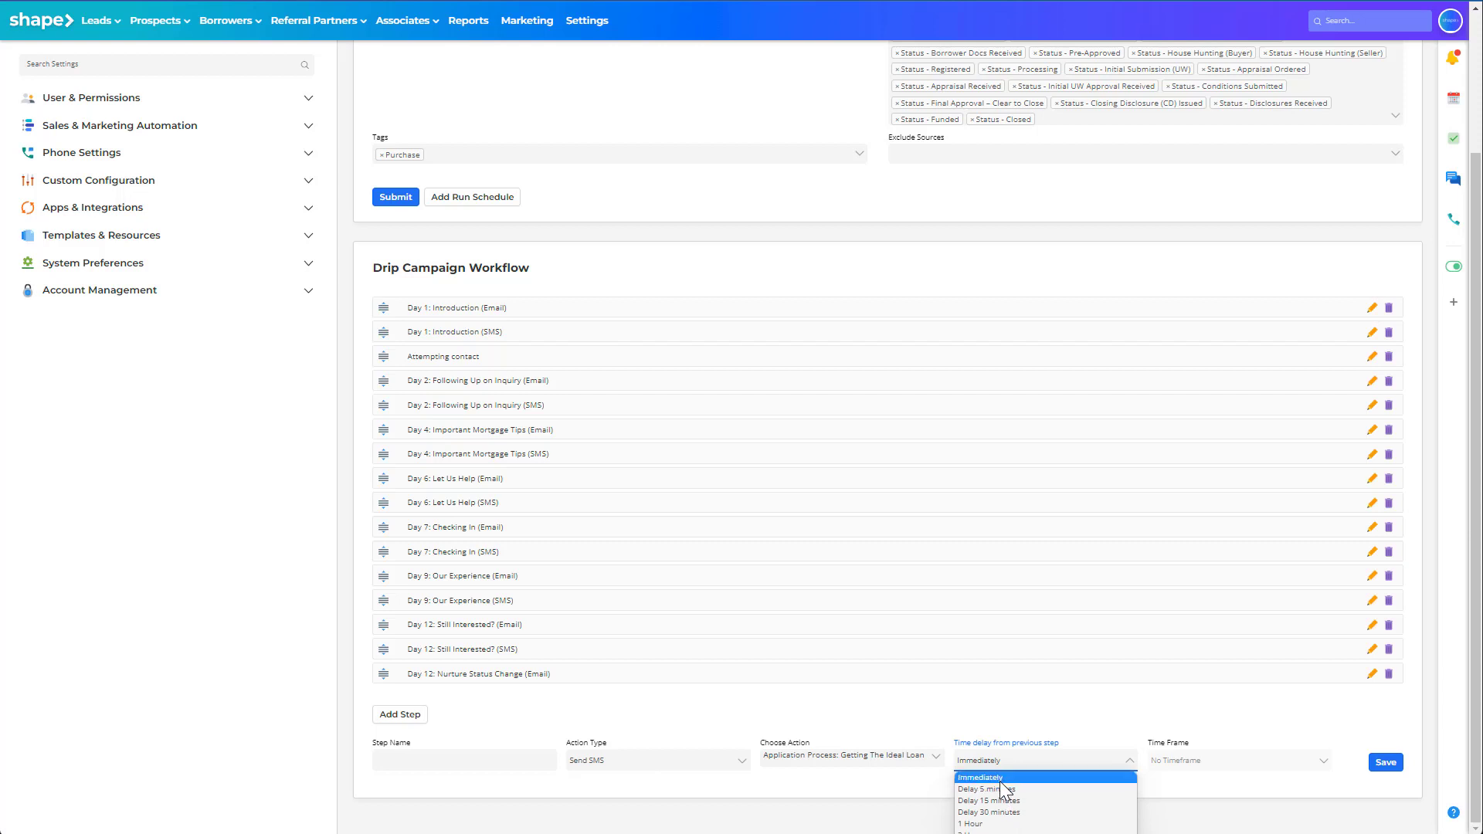
pyautogui.click(1003, 790)
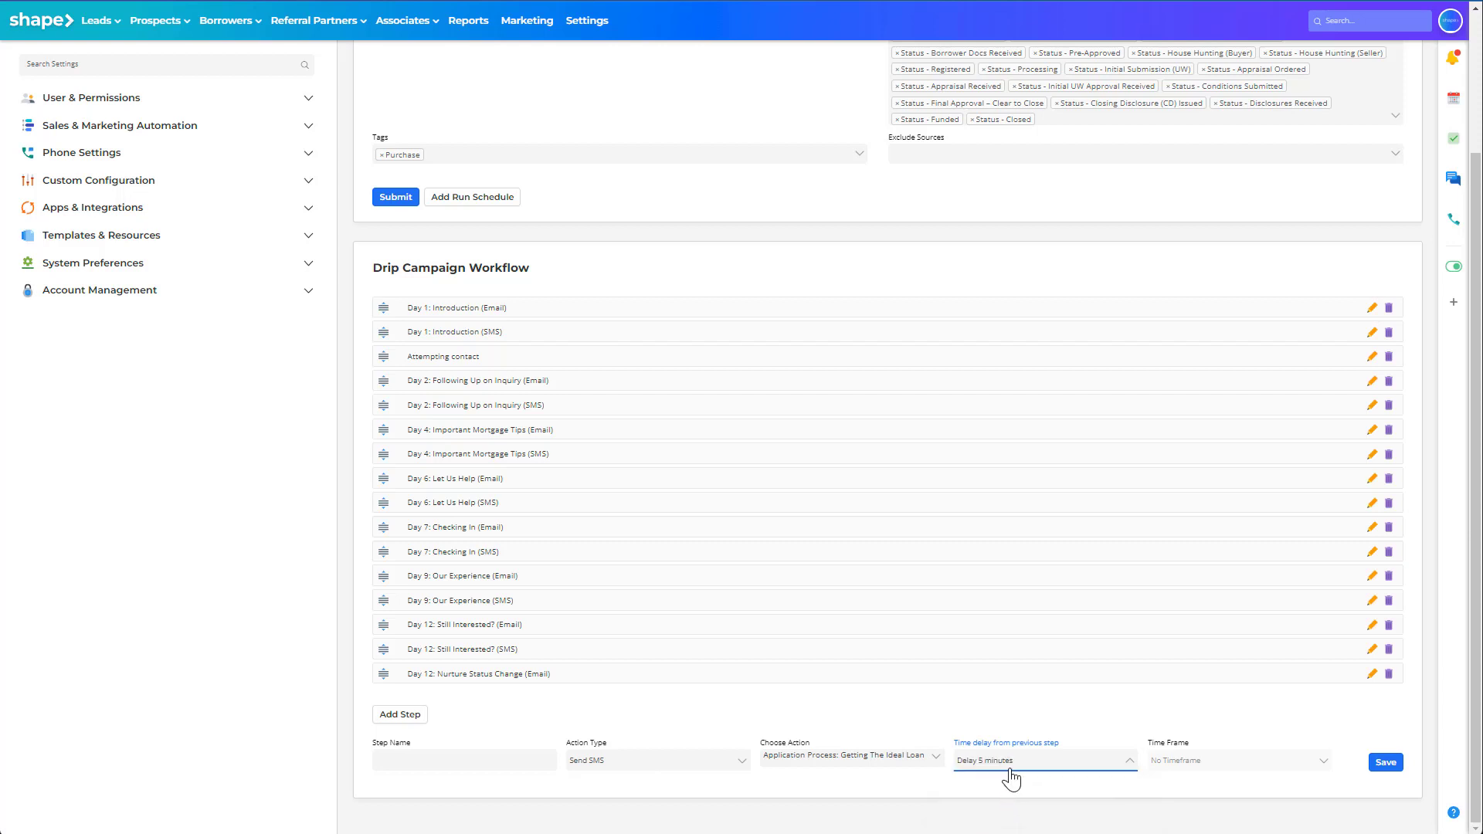
pyautogui.click(1011, 779)
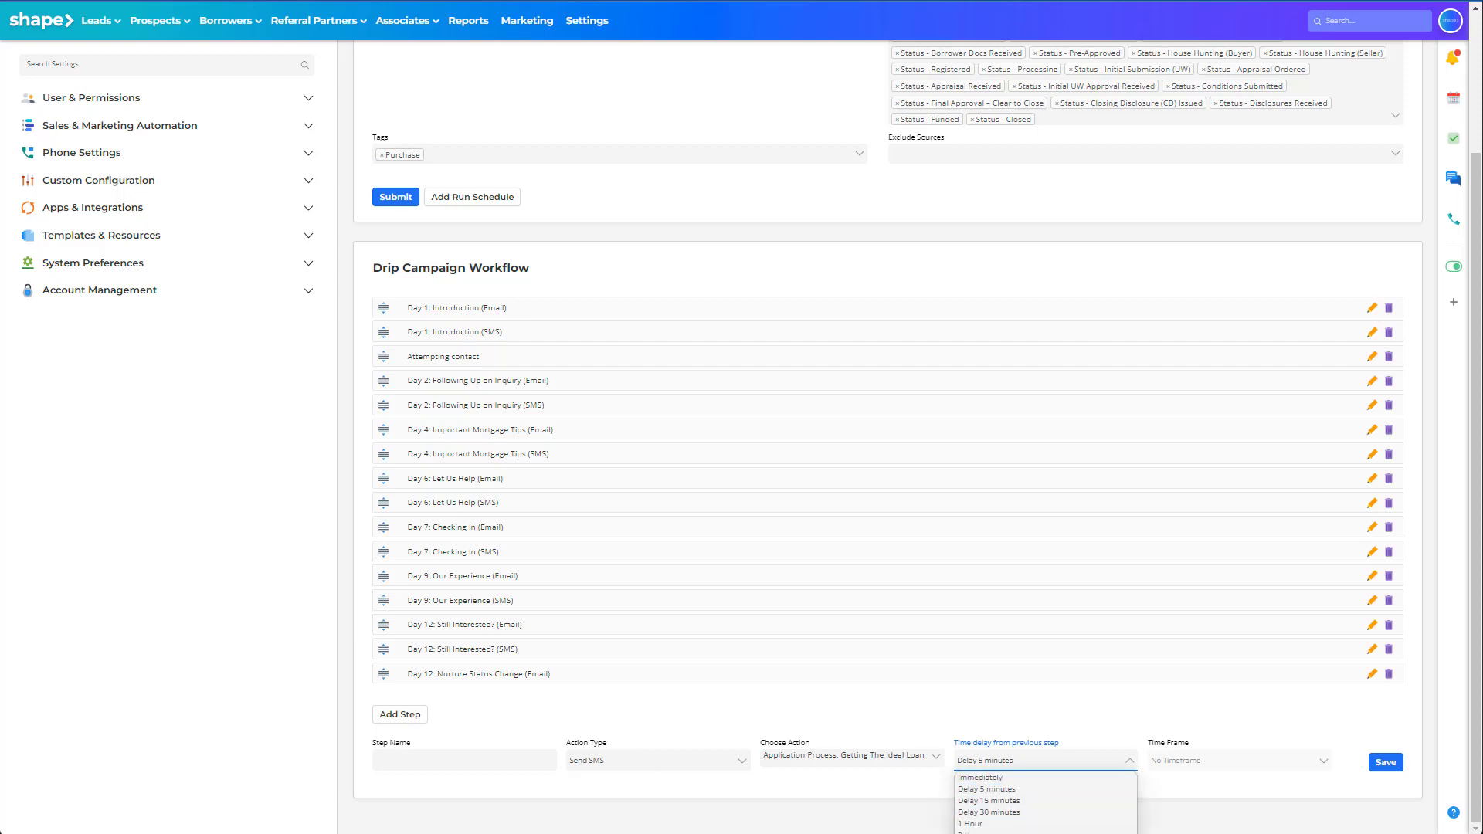
pyautogui.click(997, 833)
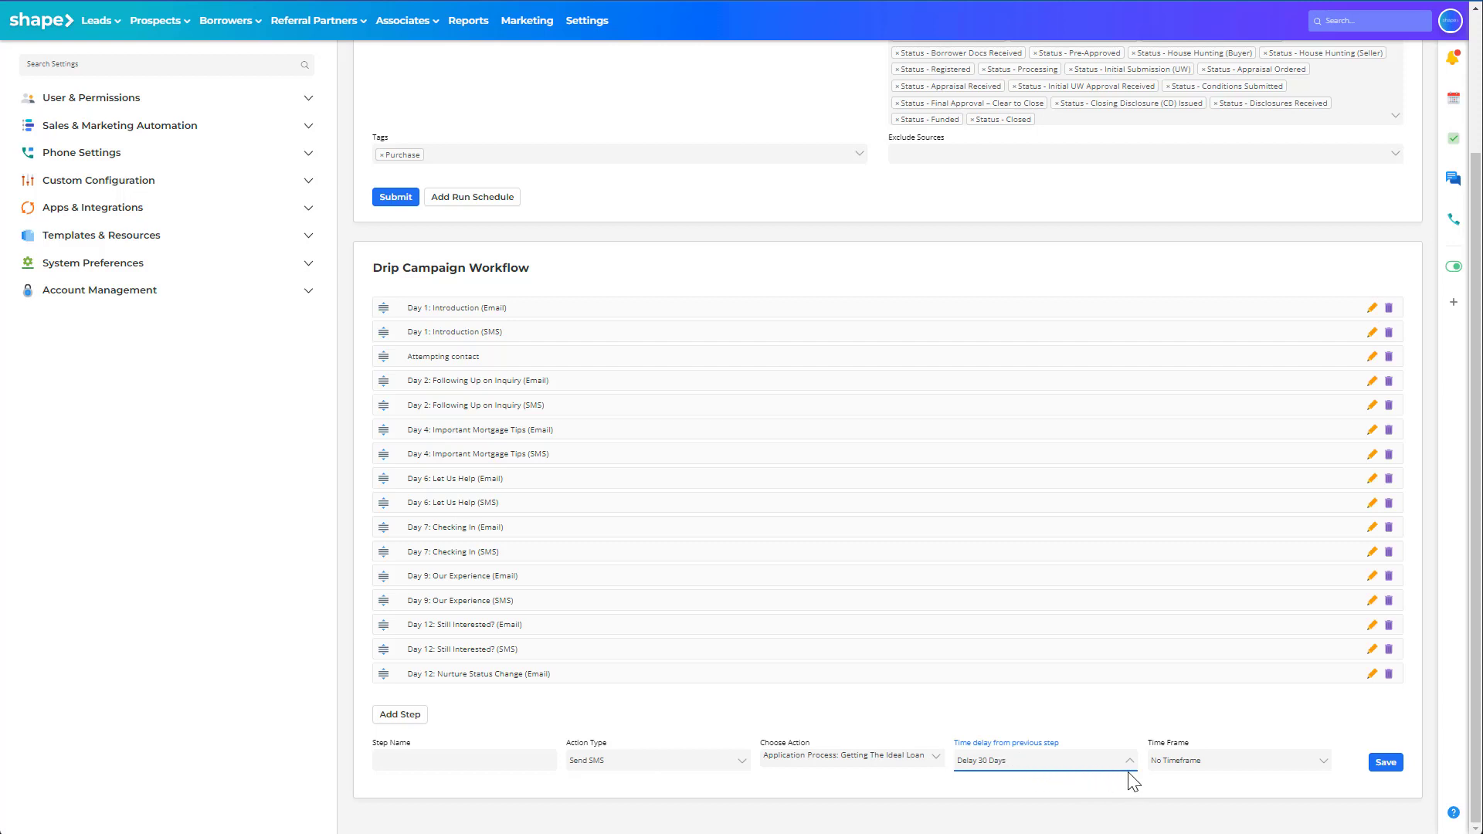
# - Try the Morning (8–11 AM) and Evening (3–6 PM) time frames for the new step and reset its delay to Immediately
pyautogui.click(1211, 773)
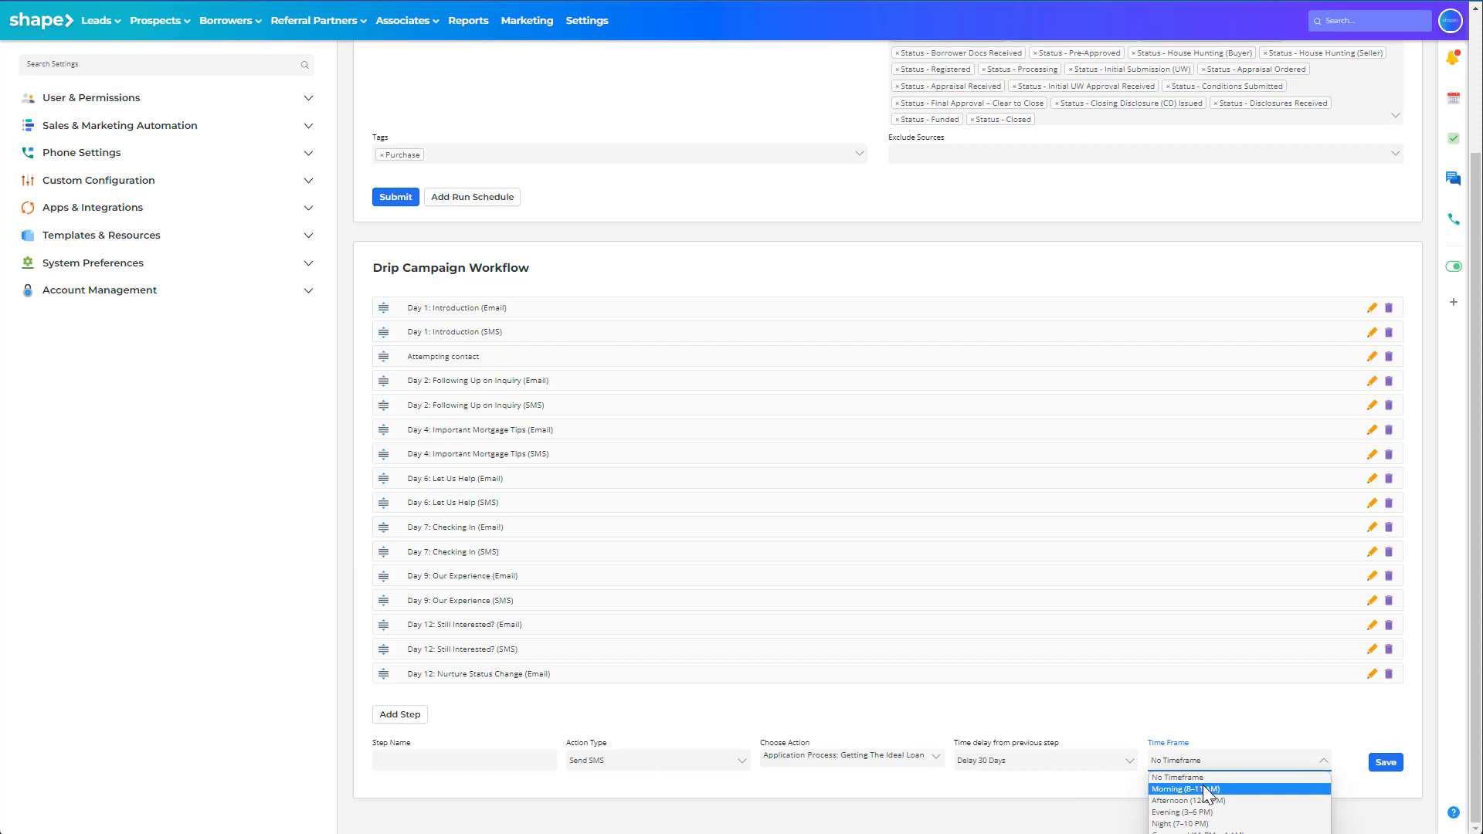
pyautogui.click(1209, 790)
pyautogui.click(1196, 767)
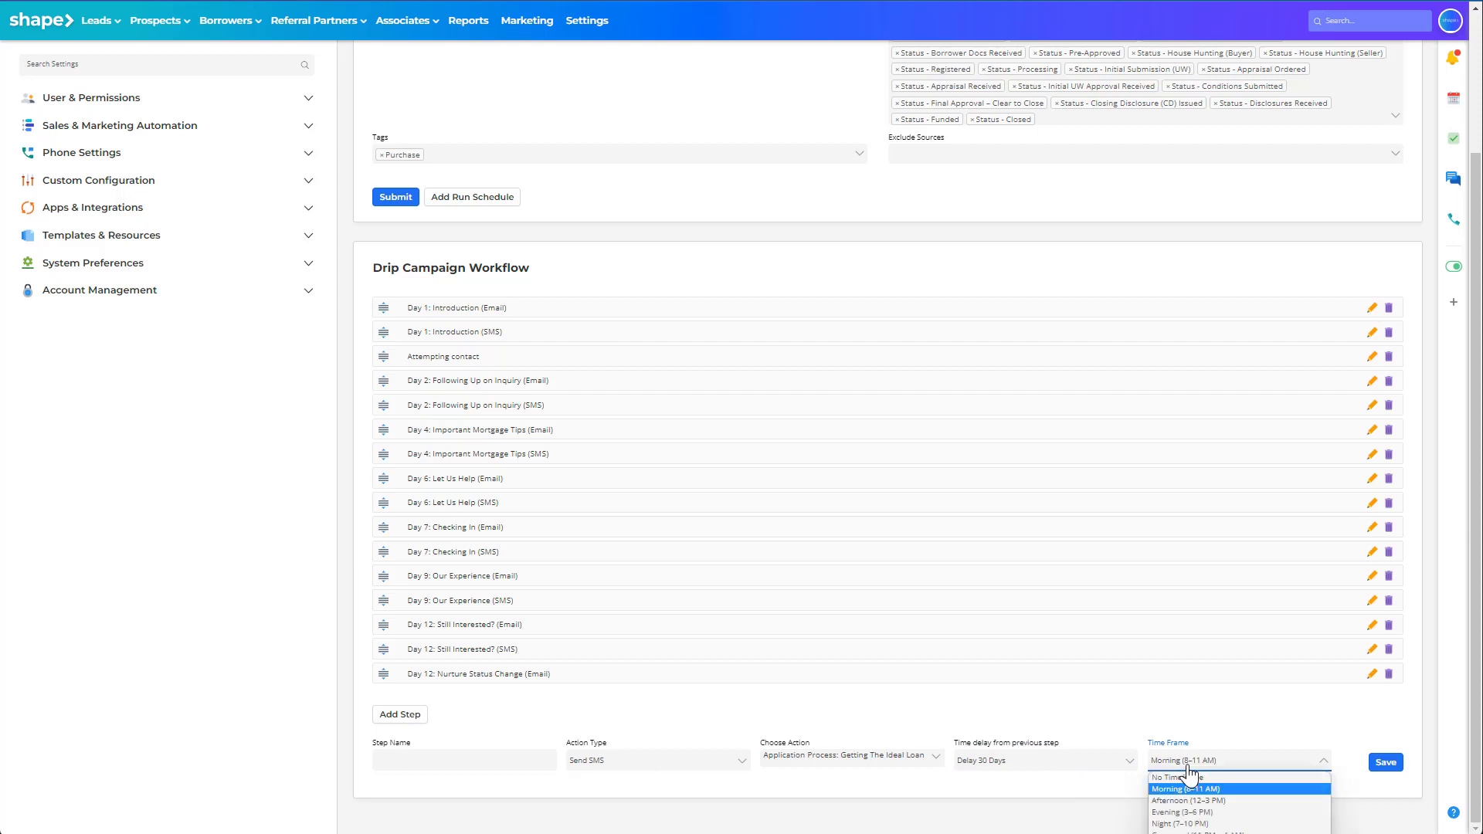
pyautogui.click(1190, 812)
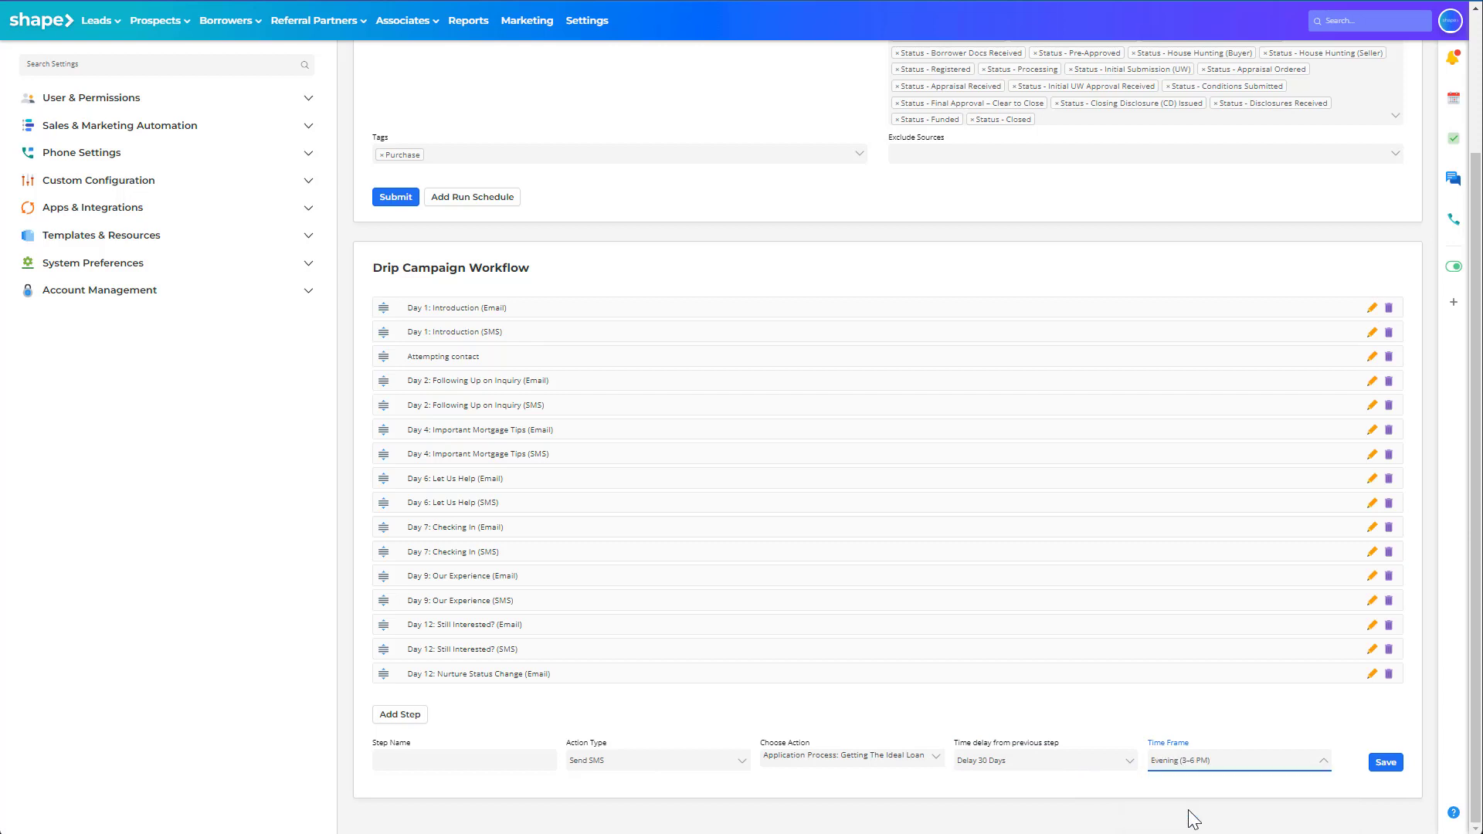
pyautogui.click(1031, 771)
pyautogui.click(1006, 778)
# - Add a run schedule to the campaign and submit Monday's hours with a start time of 8:00am and an end time of 5:00pm
pyautogui.scroll(2, 812, 715)
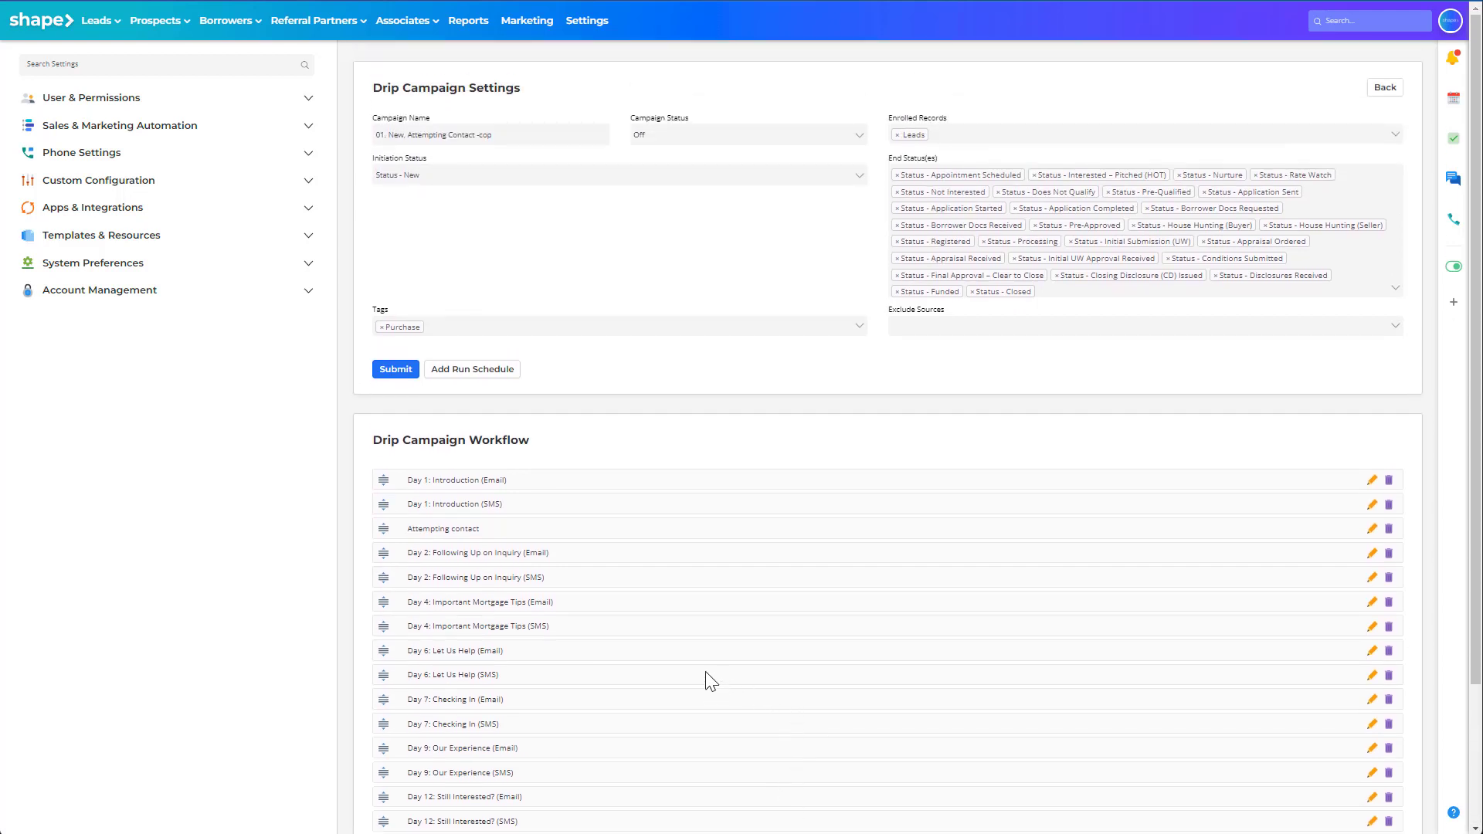
pyautogui.click(489, 374)
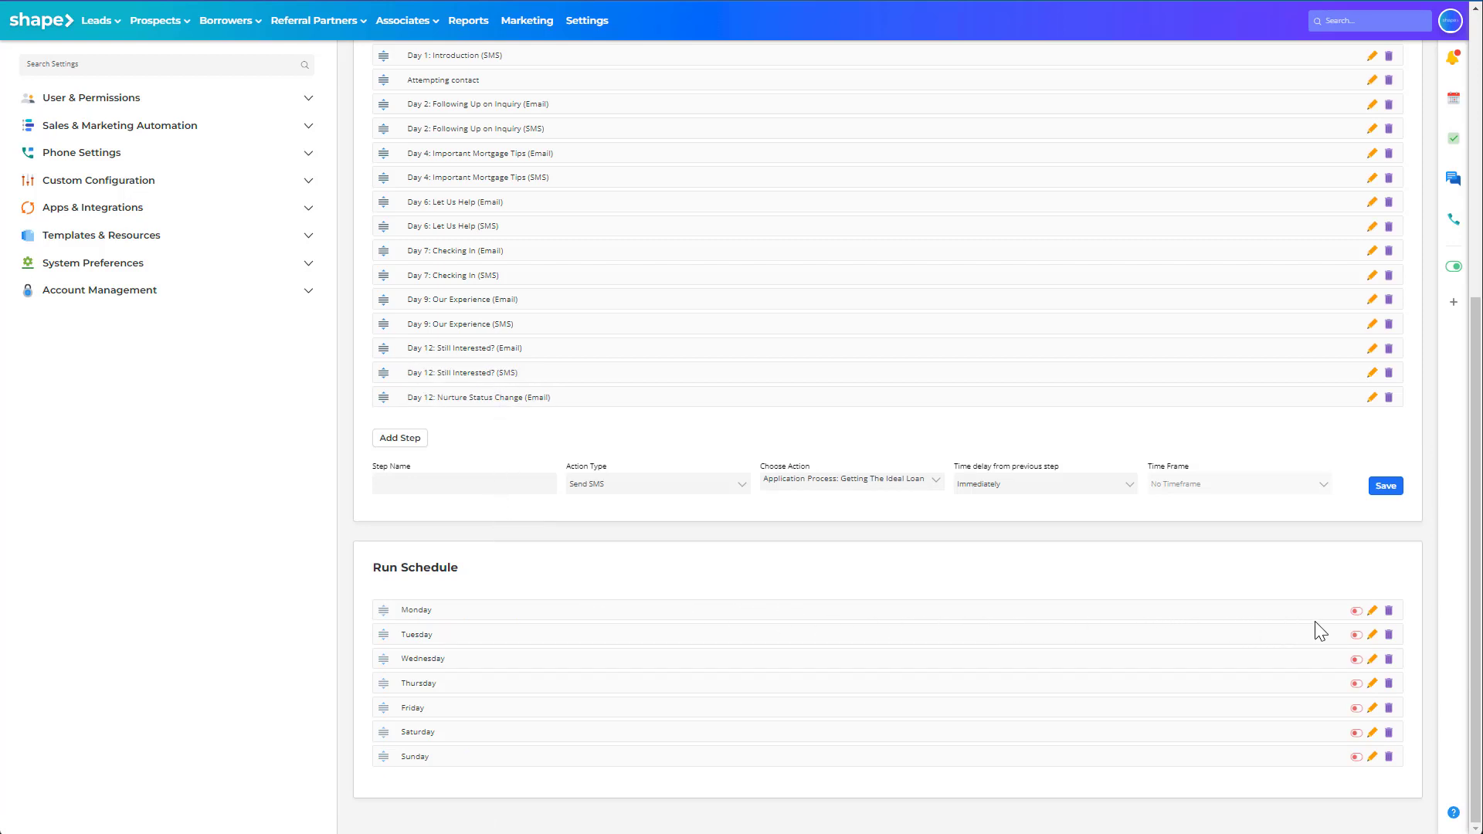
pyautogui.click(1372, 615)
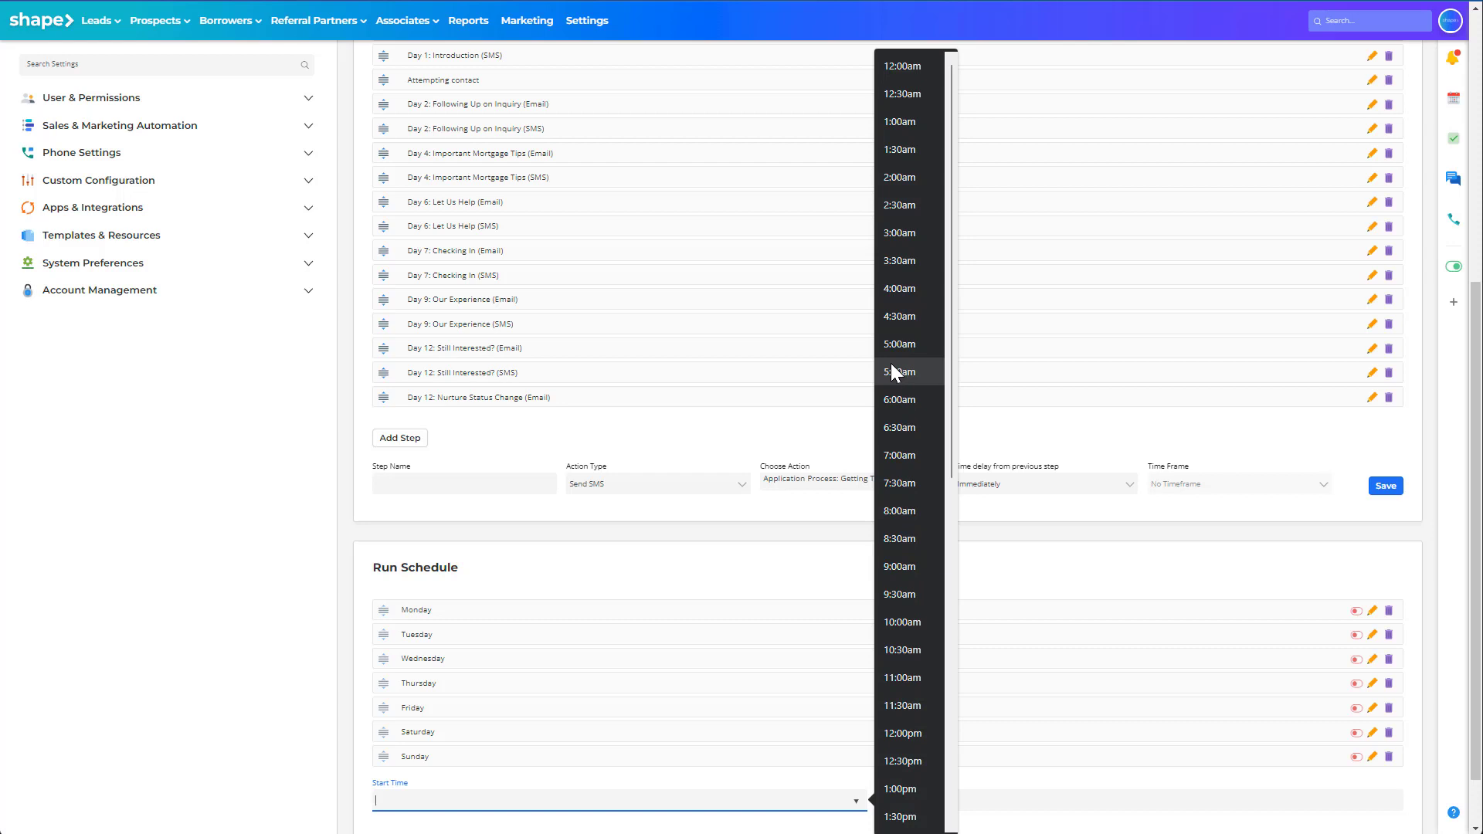
pyautogui.click(902, 512)
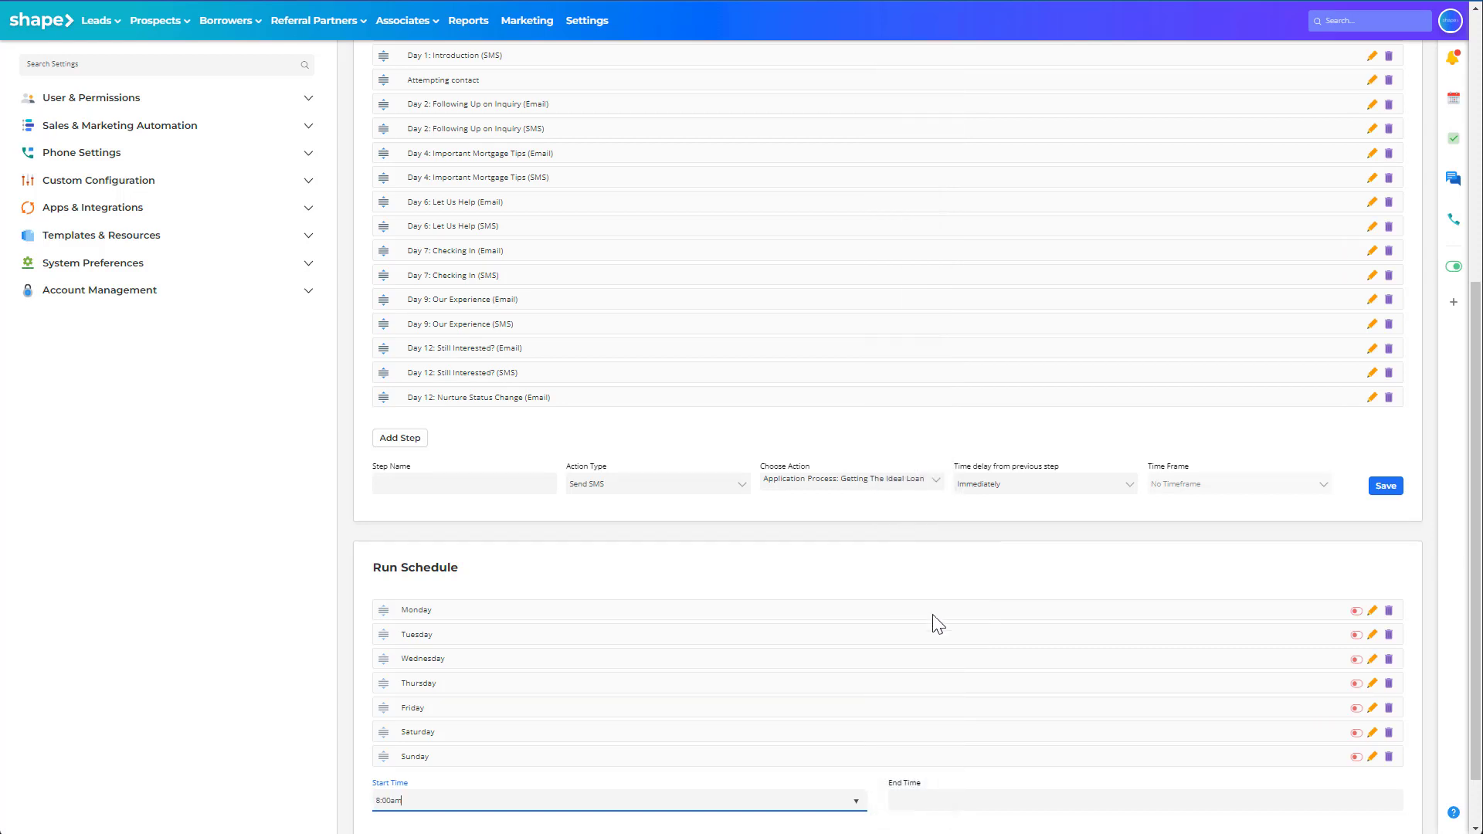
pyautogui.click(954, 803)
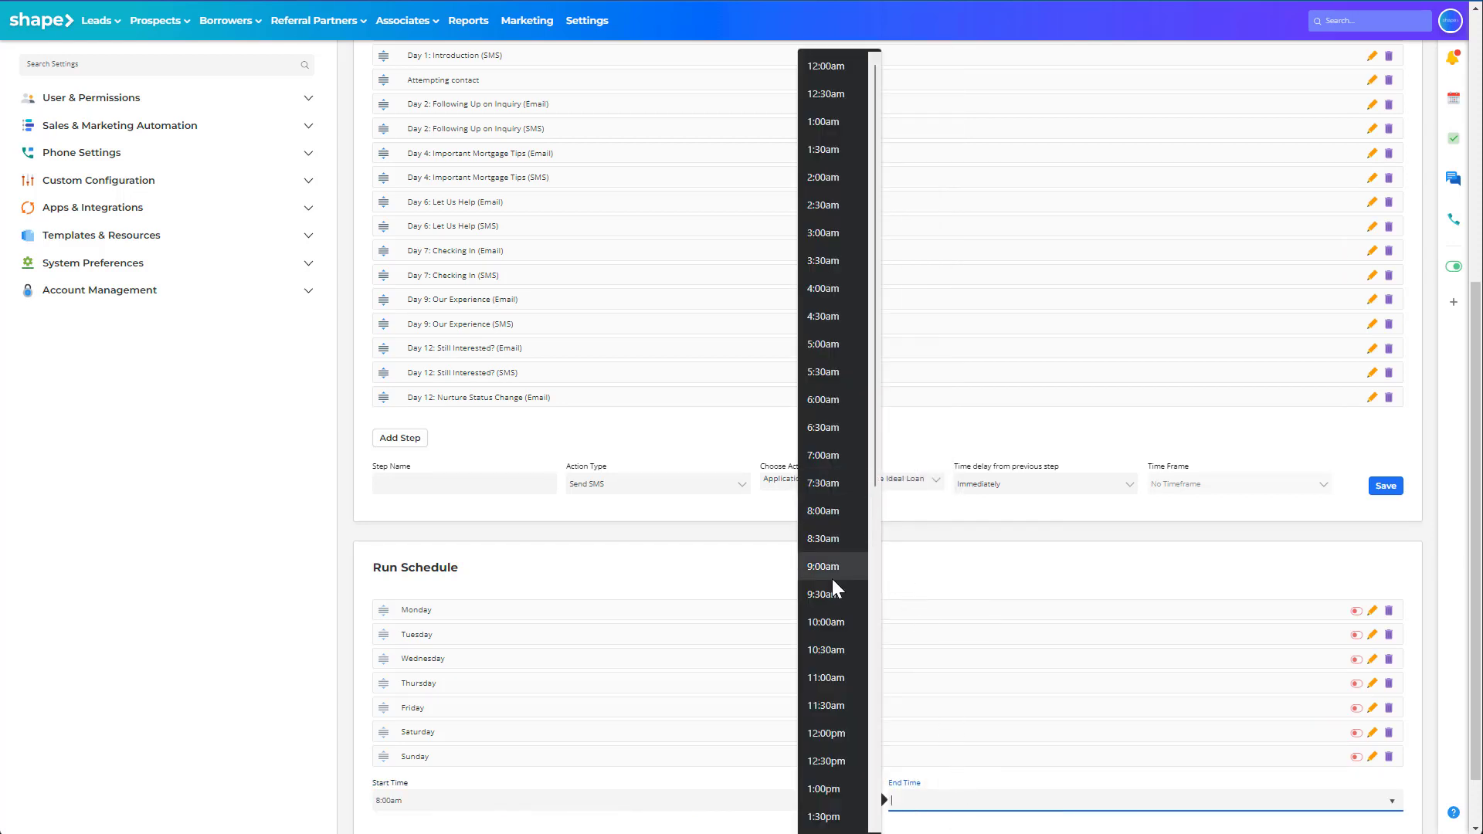
pyautogui.scroll(-5, 833, 581)
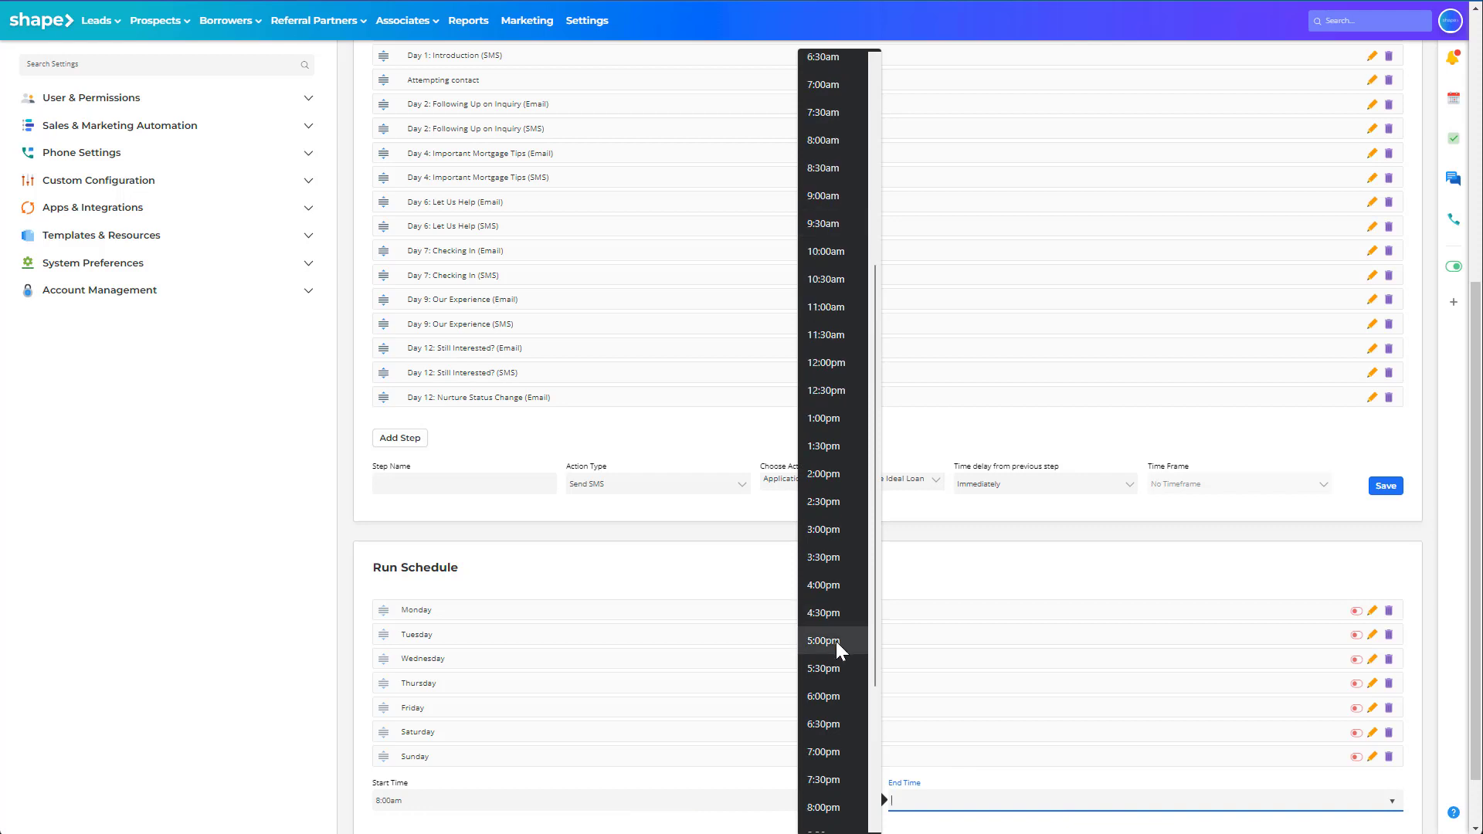
pyautogui.click(836, 641)
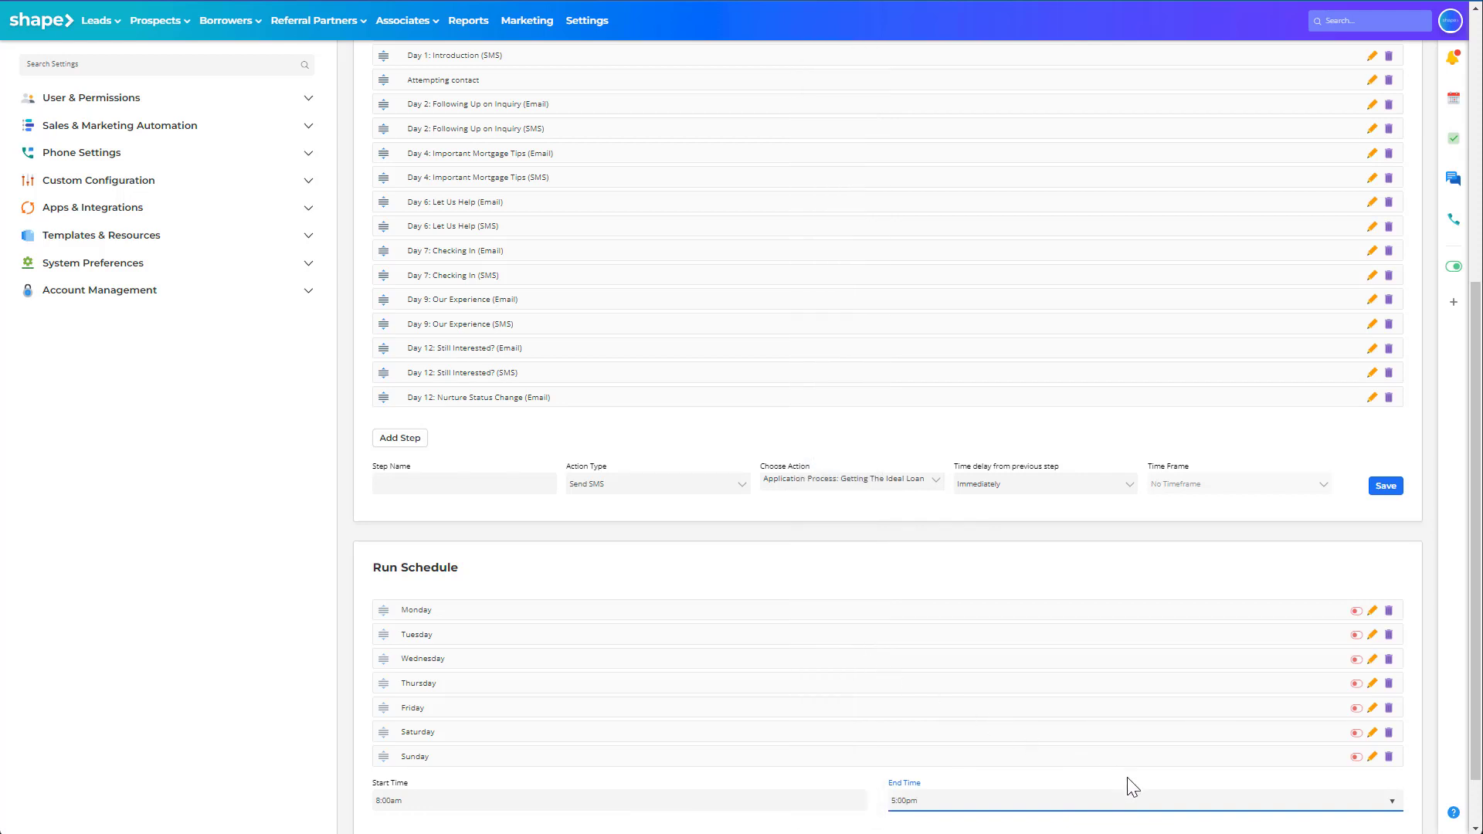
pyautogui.scroll(-1, 1232, 775)
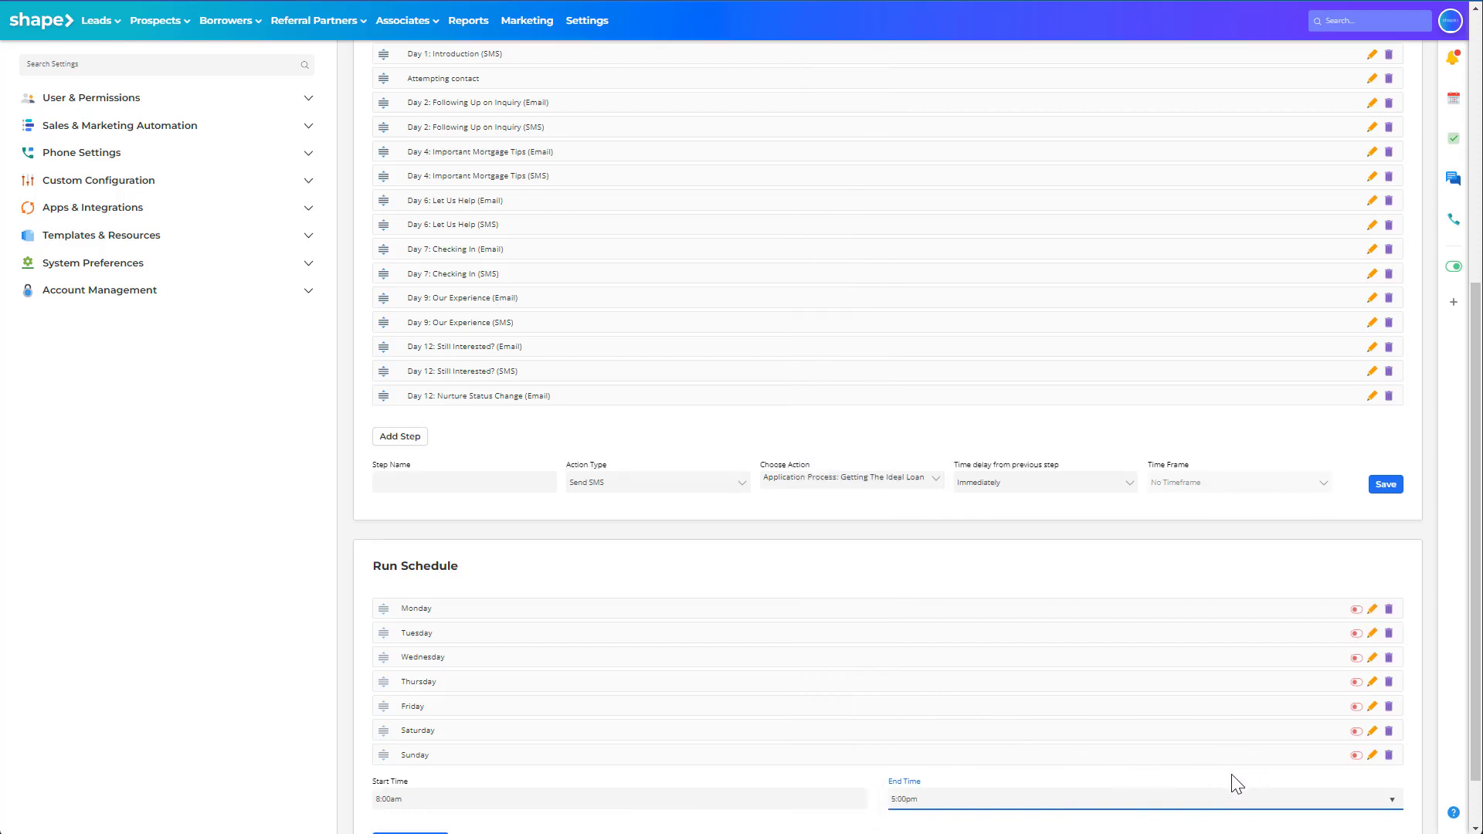
pyautogui.click(410, 774)
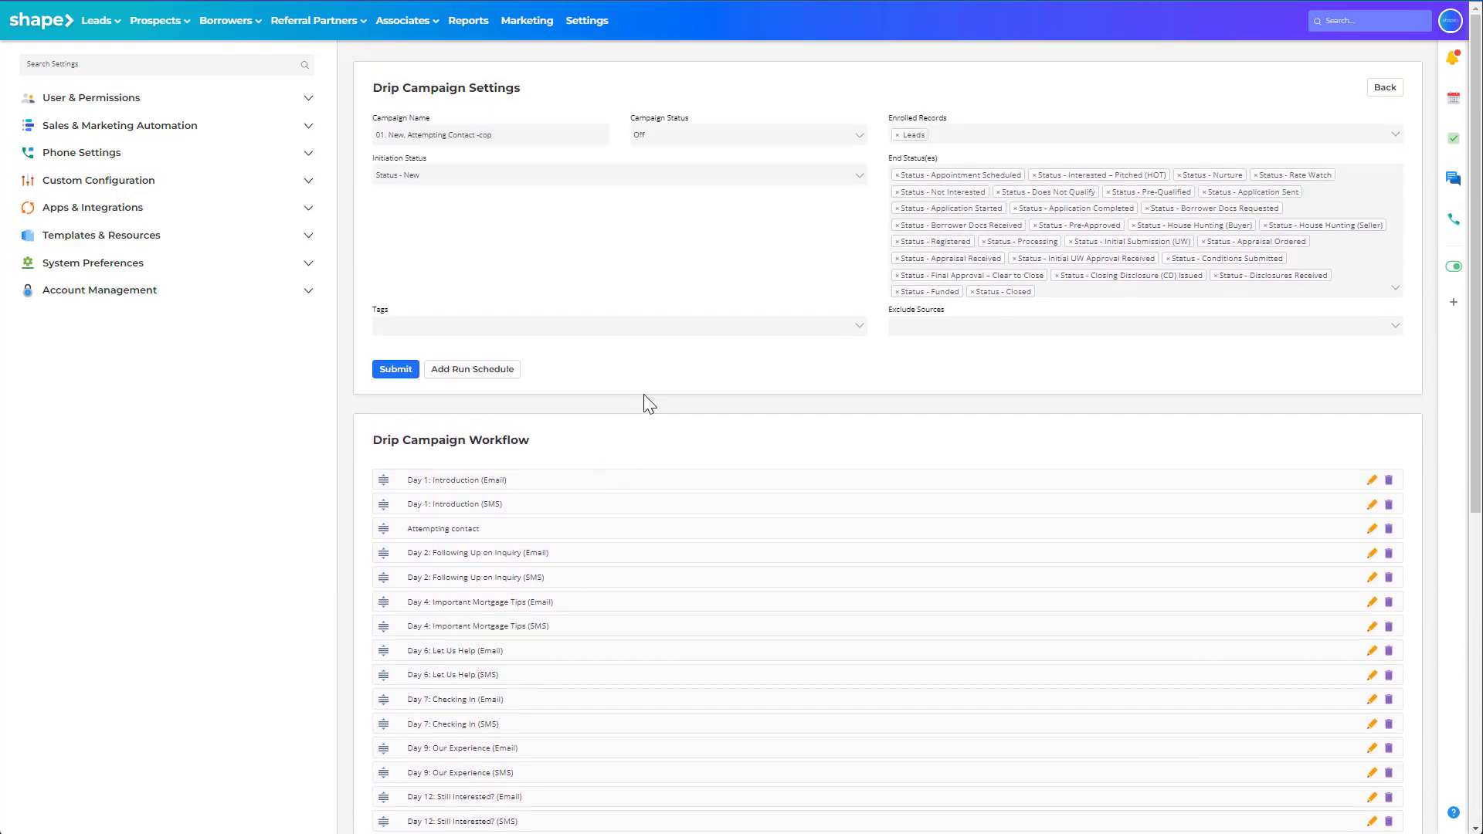
# - Set the copied campaign's status to On and submit the drip campaign settings
pyautogui.click(753, 139)
pyautogui.click(688, 164)
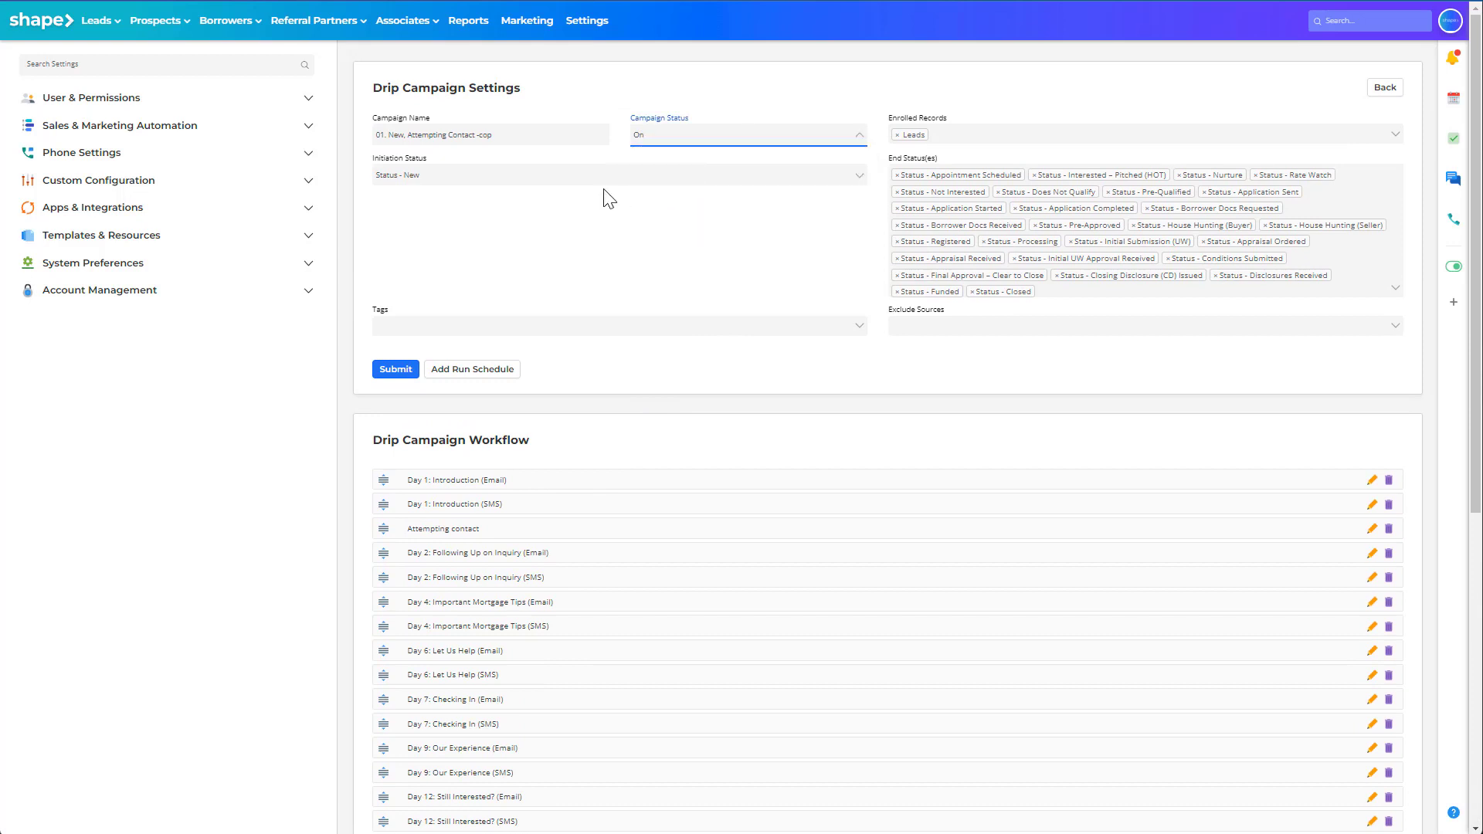
pyautogui.click(396, 369)
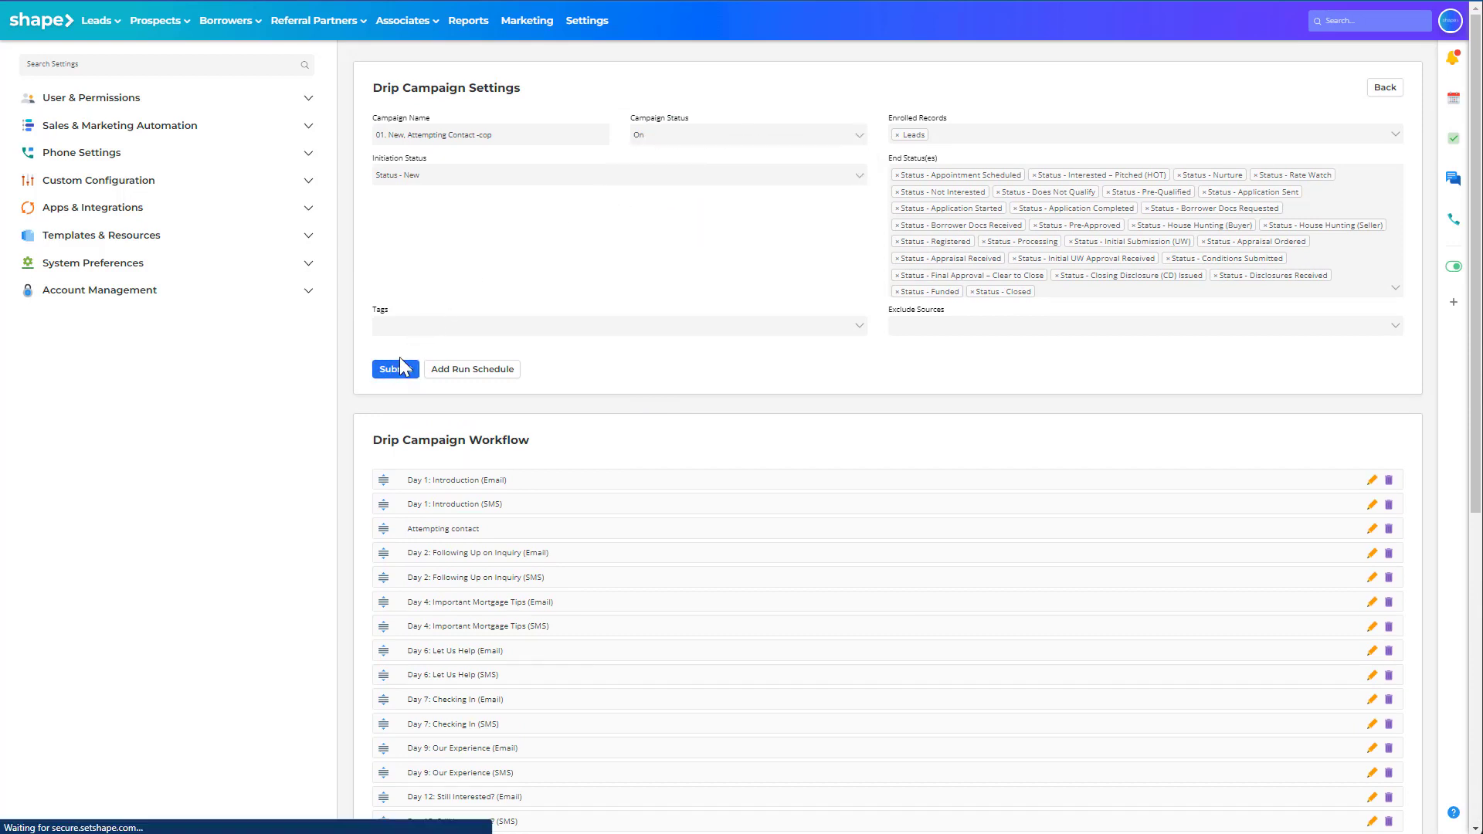